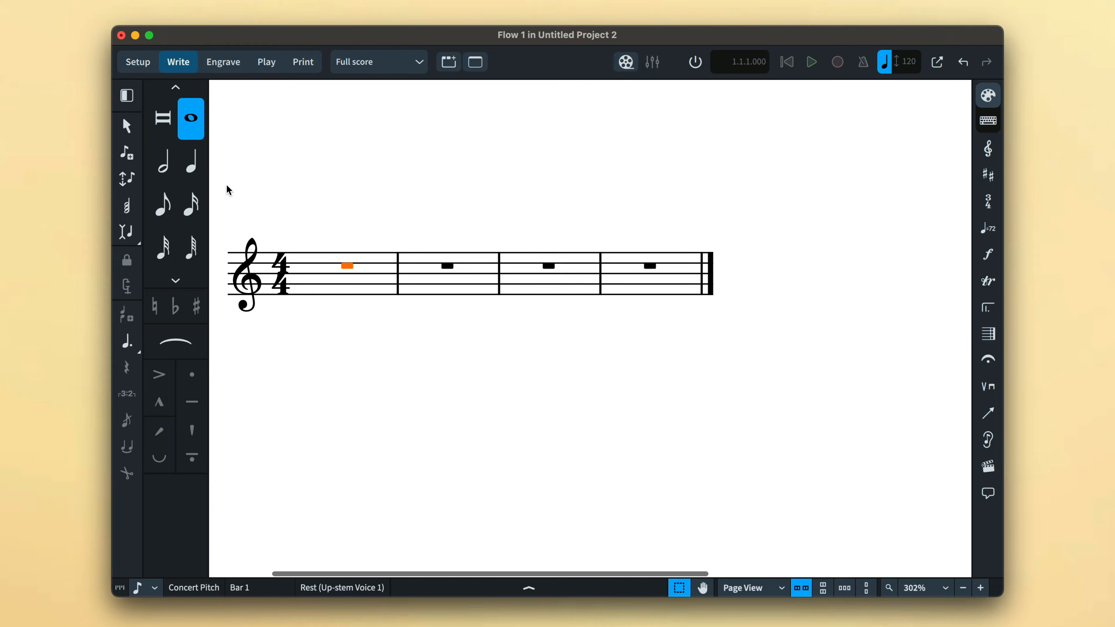
- Start note input with eighth notes and enter a G and a B in bar 1, each after an eighth-rest gap
click(134, 161)
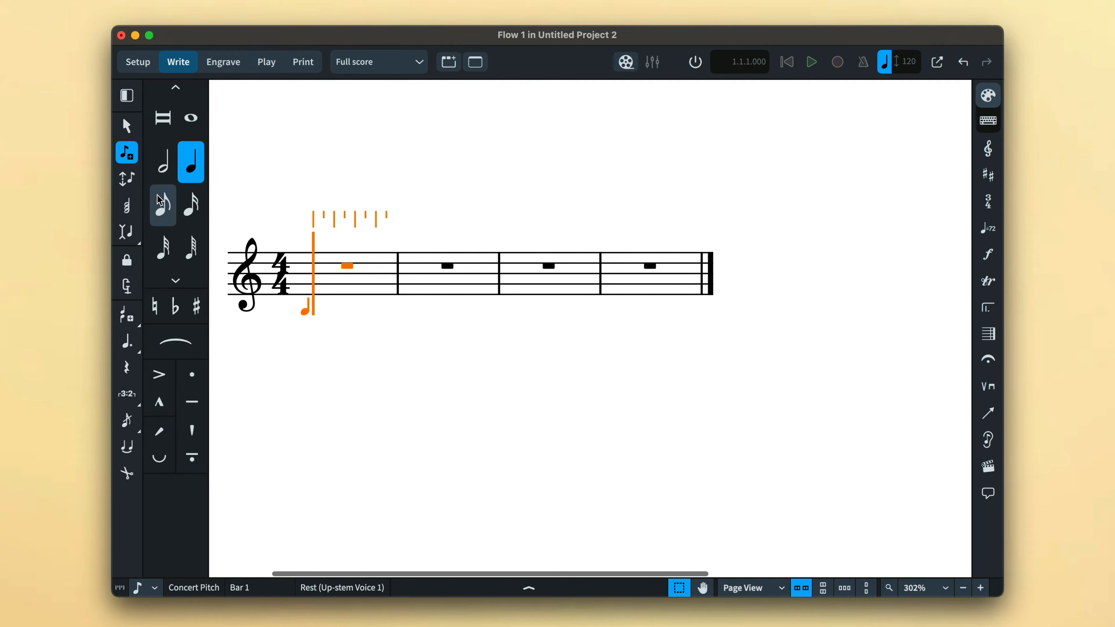
click(170, 219)
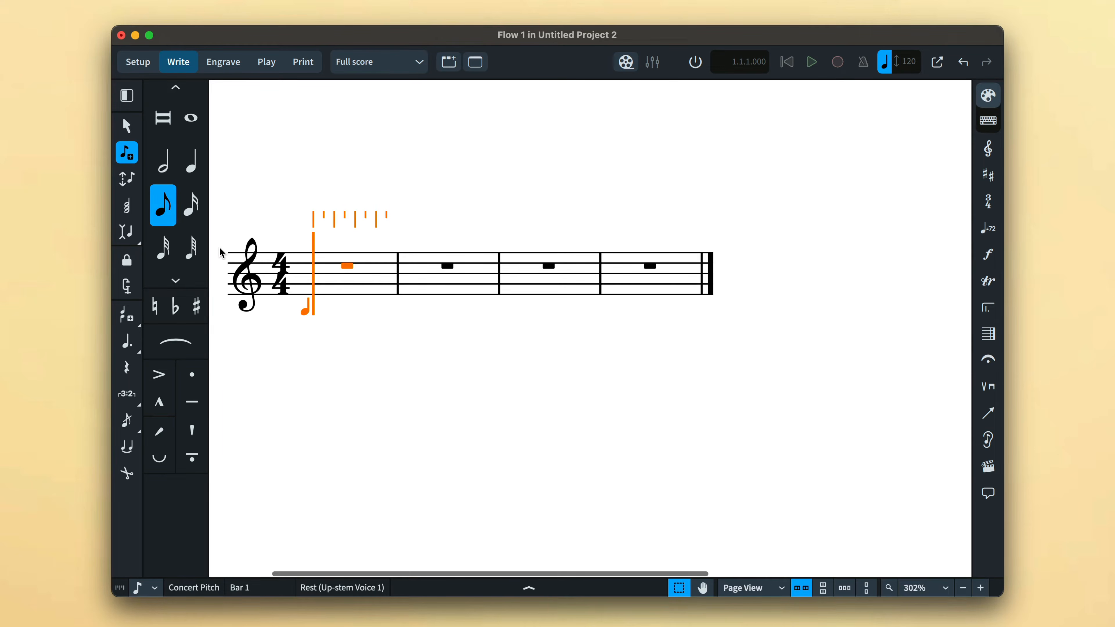
key(Right)
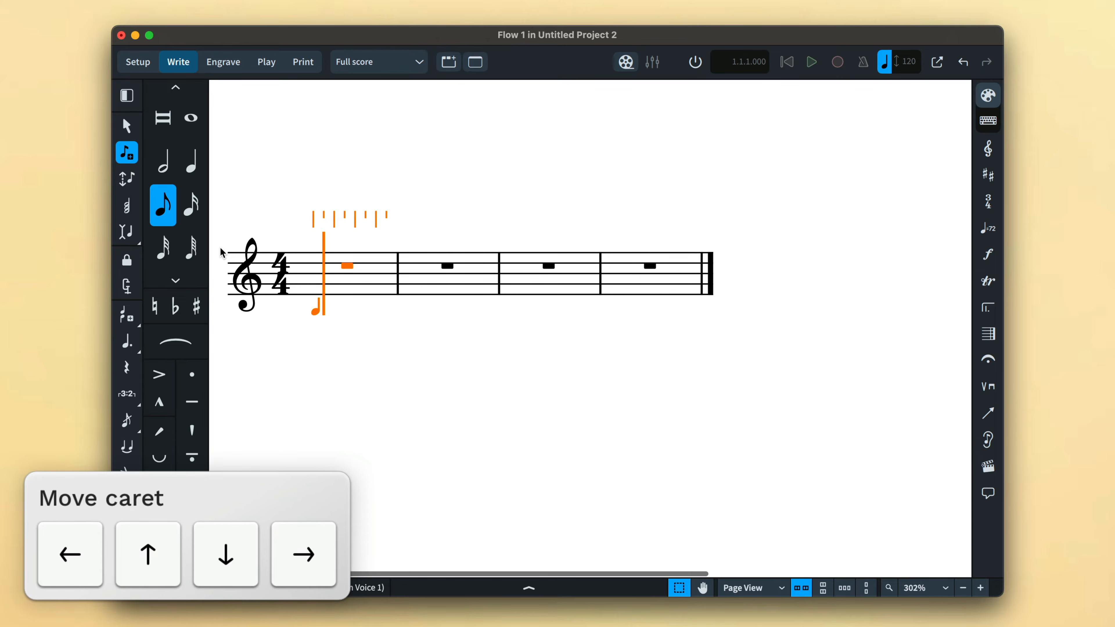
key(b)
key(Right)
key(b)
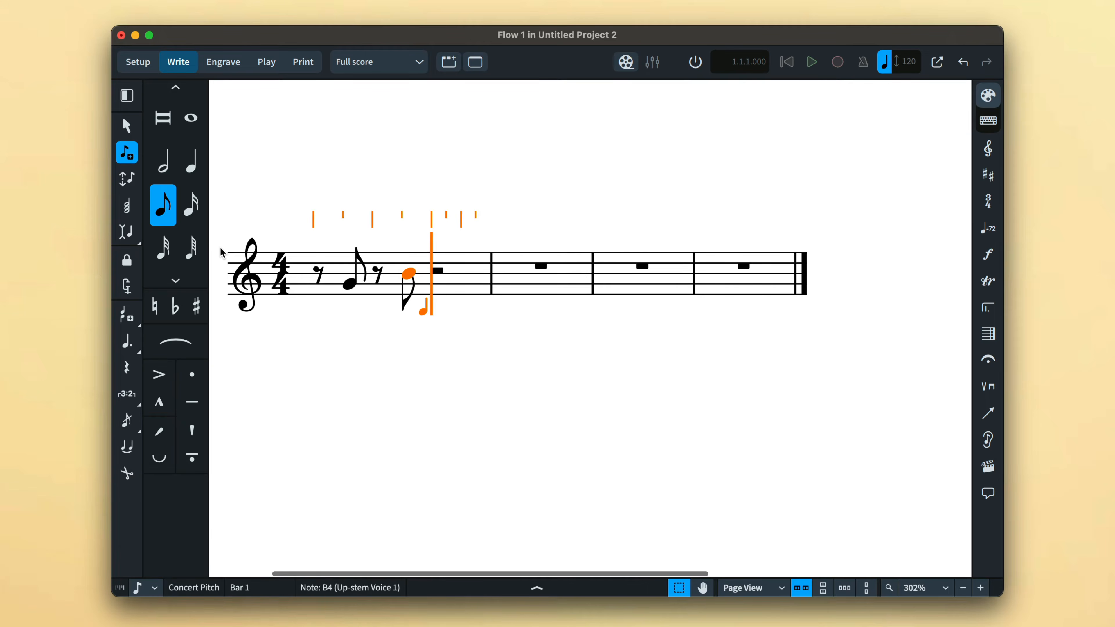
- Advance the caret three eighths and enter a quarter-note C that ties across the barline into bar 2
key(Right)
key(Right)
key(Right)
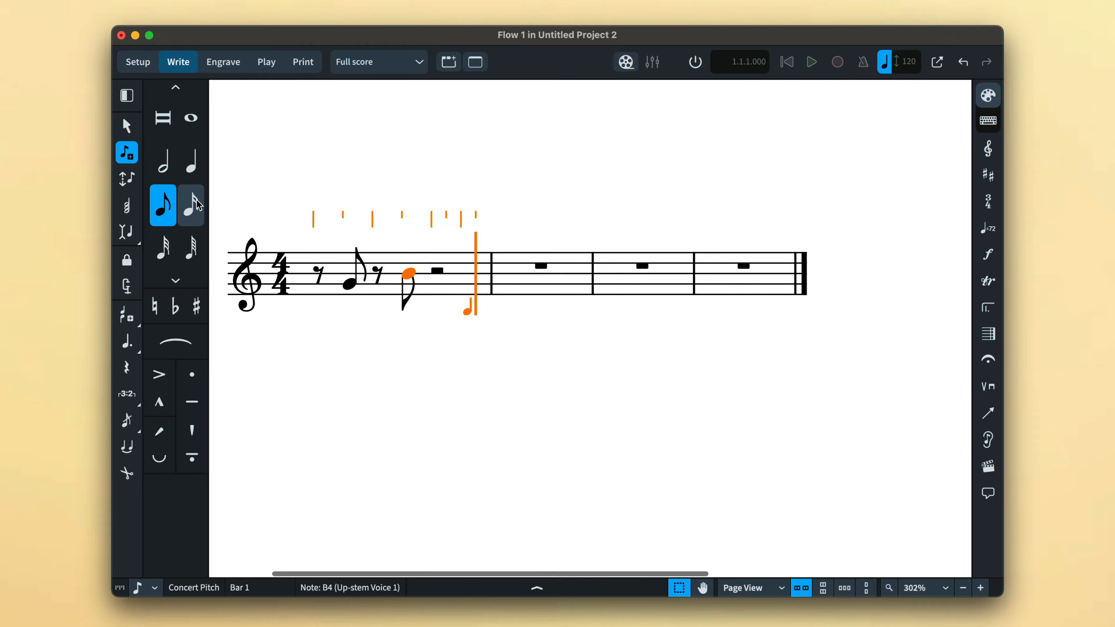
click(191, 175)
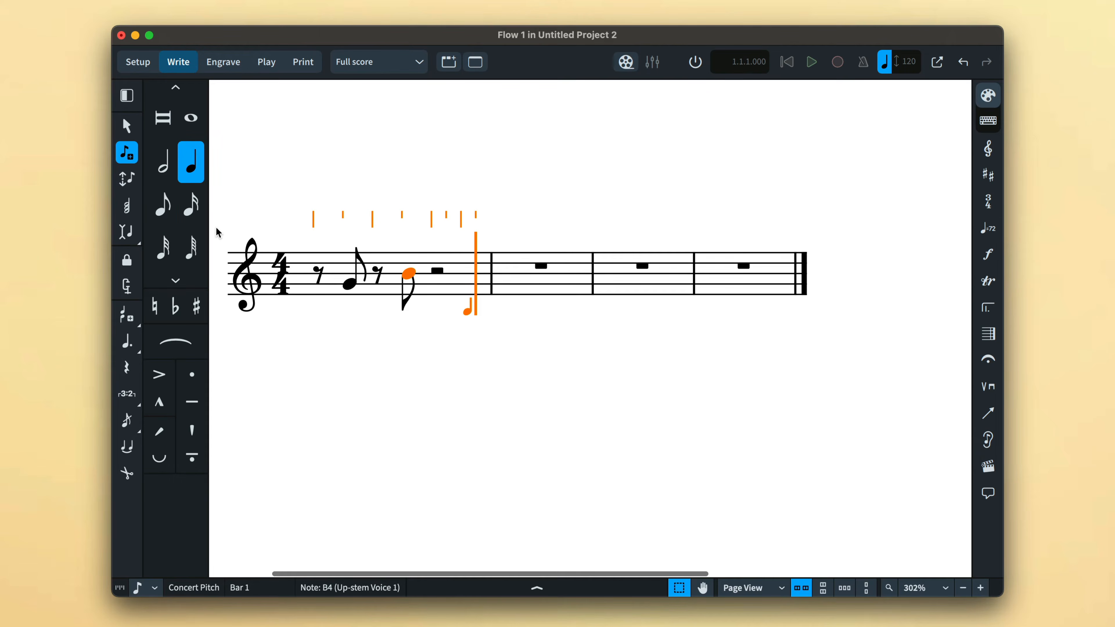
key(c)
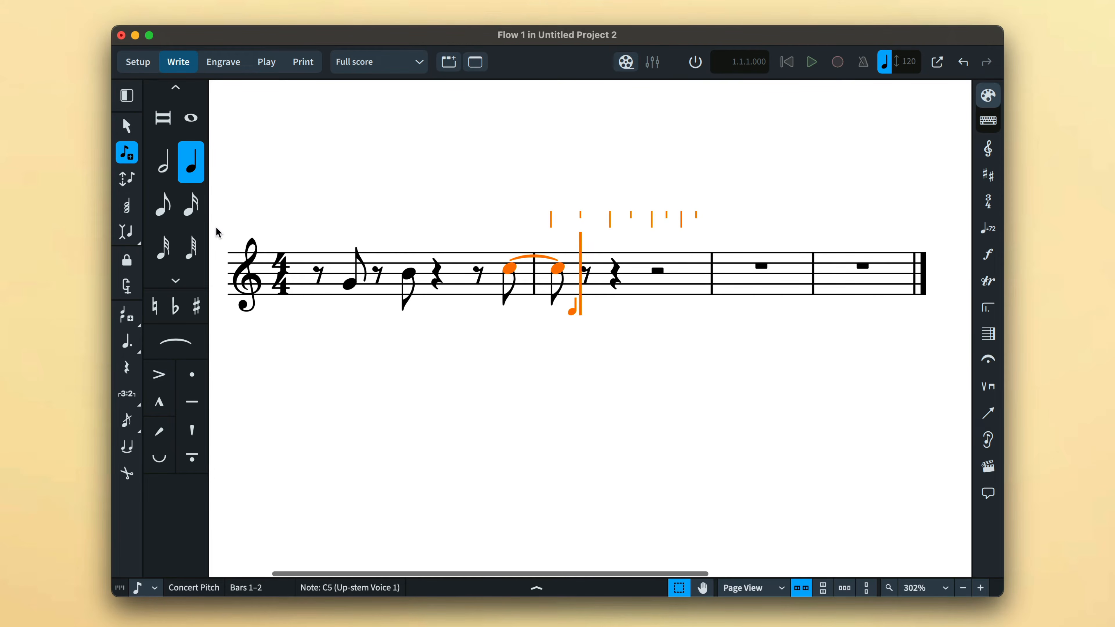
- Switch to eighths and place D, C and B in bar 2 with the mouse, then a G two eighth rests later
click(163, 205)
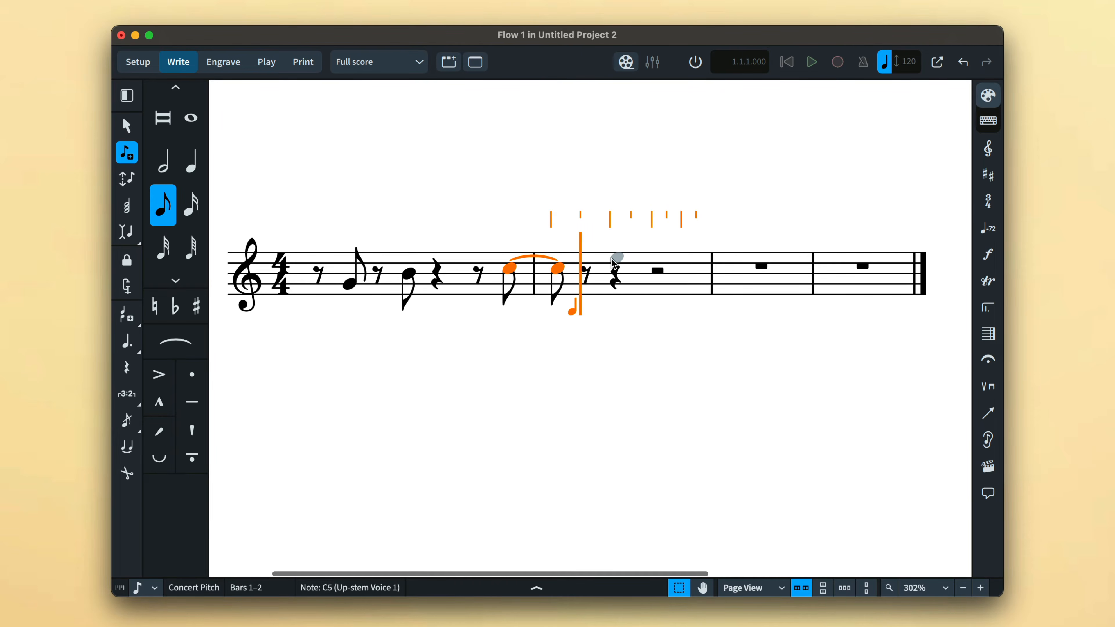
click(615, 264)
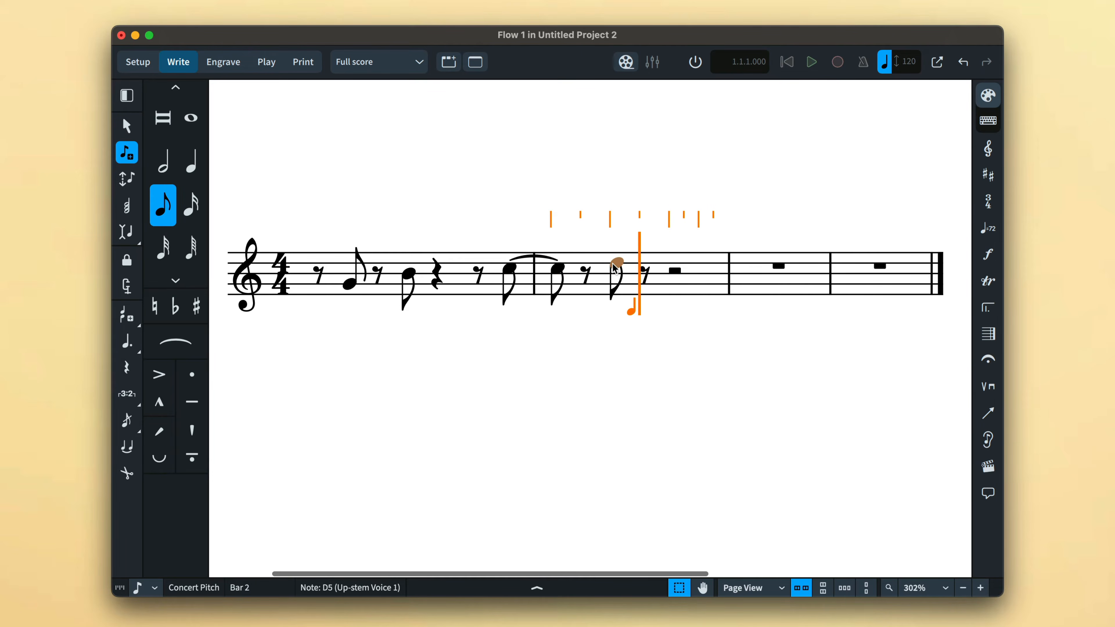
click(646, 267)
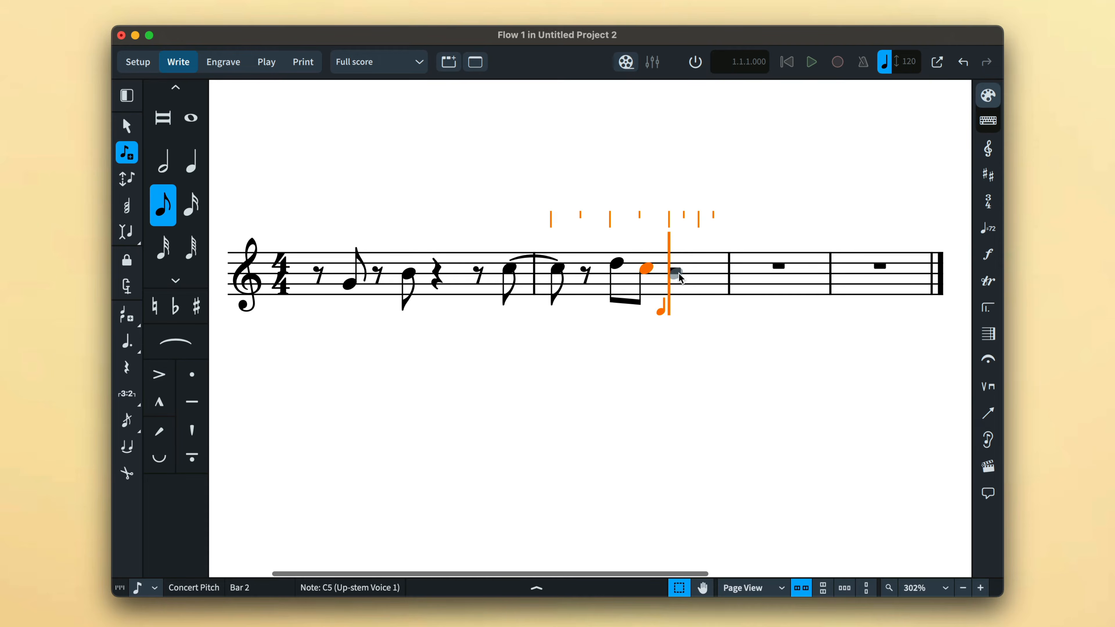
click(676, 272)
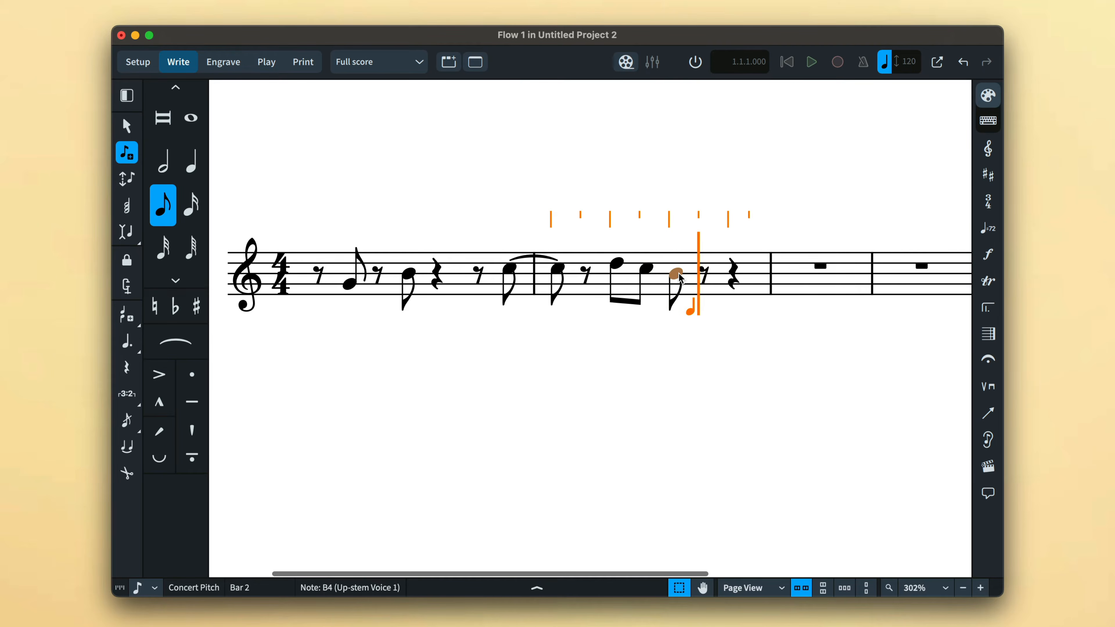
click(755, 284)
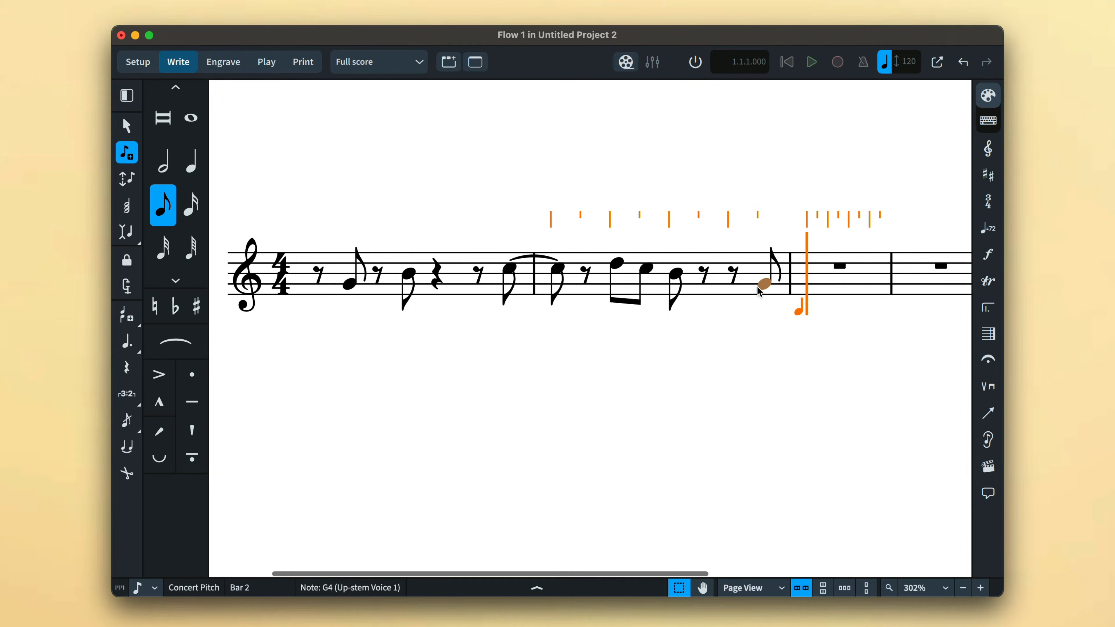
- Enter a quarter-note A at the start of bar 3, then exit note input and deselect
key(6)
click(812, 280)
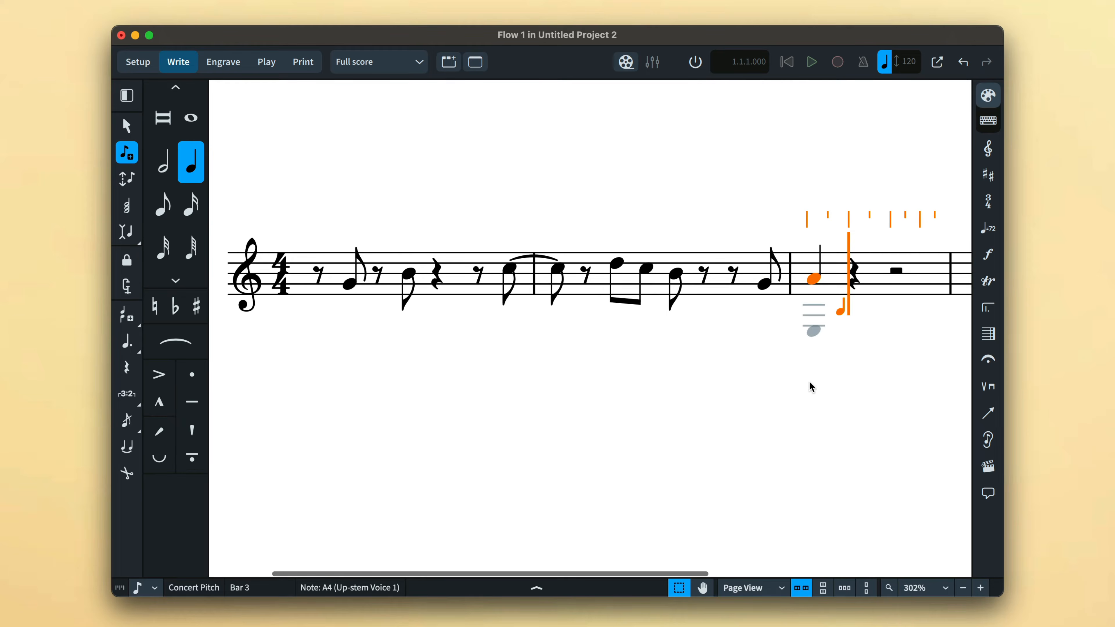
key(Escape)
click(808, 429)
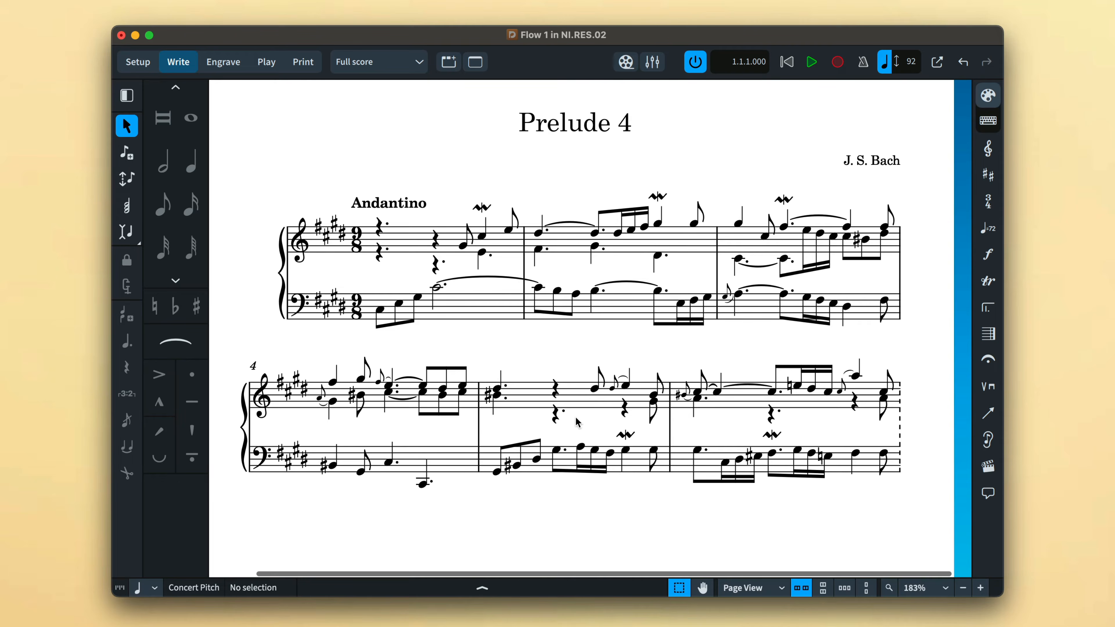
- Replace the upper-voice quarter rest in bar 5 with two forced-duration eighth rests
click(556, 390)
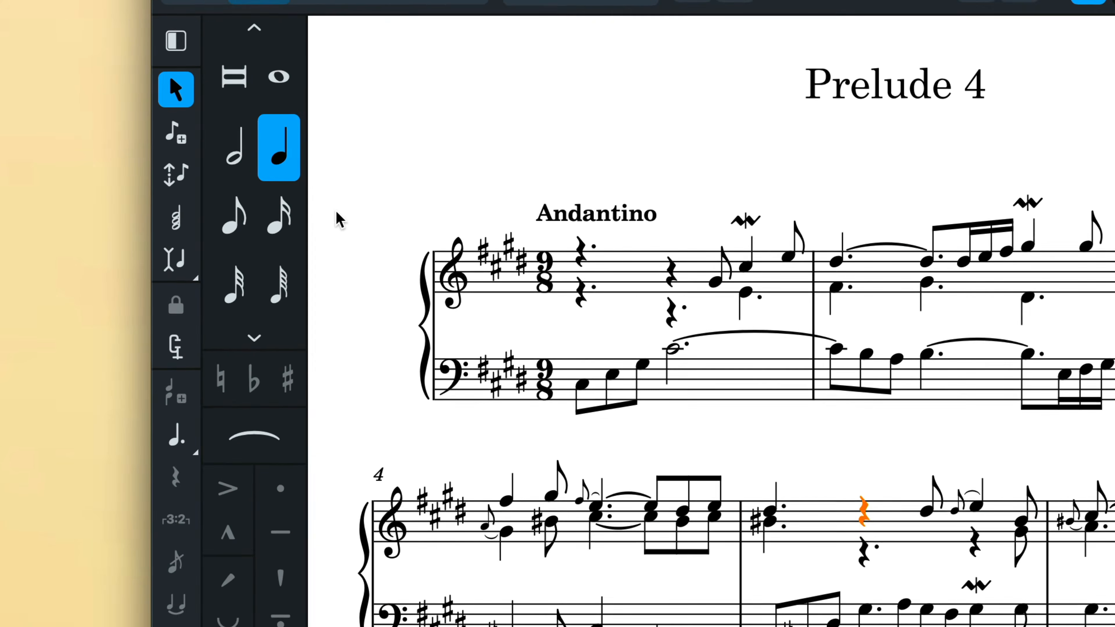
click(182, 142)
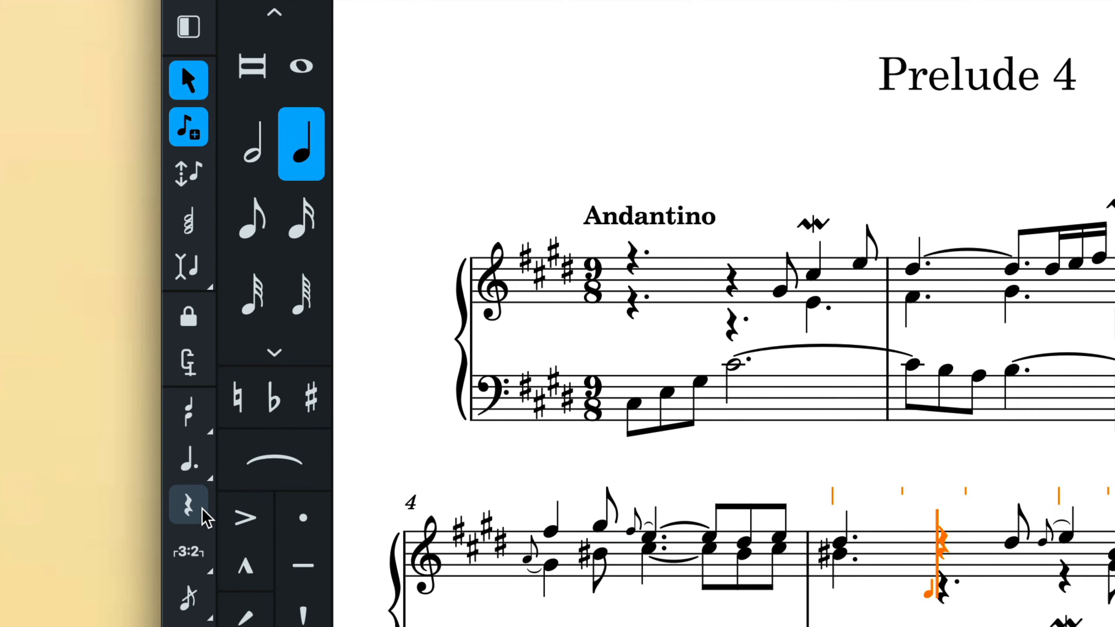
click(189, 505)
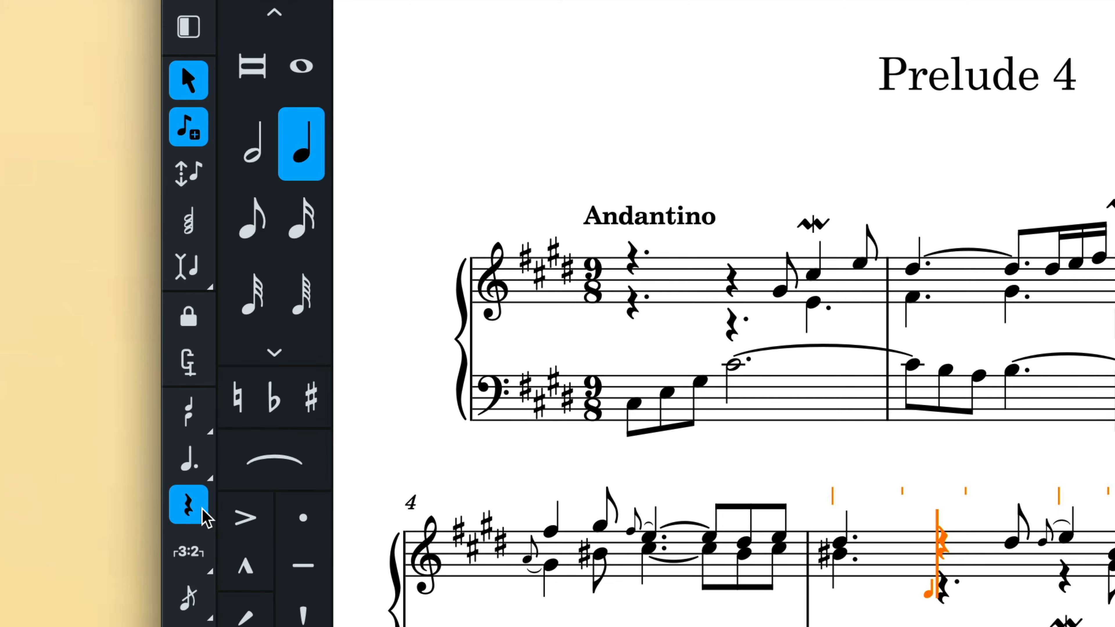
click(210, 381)
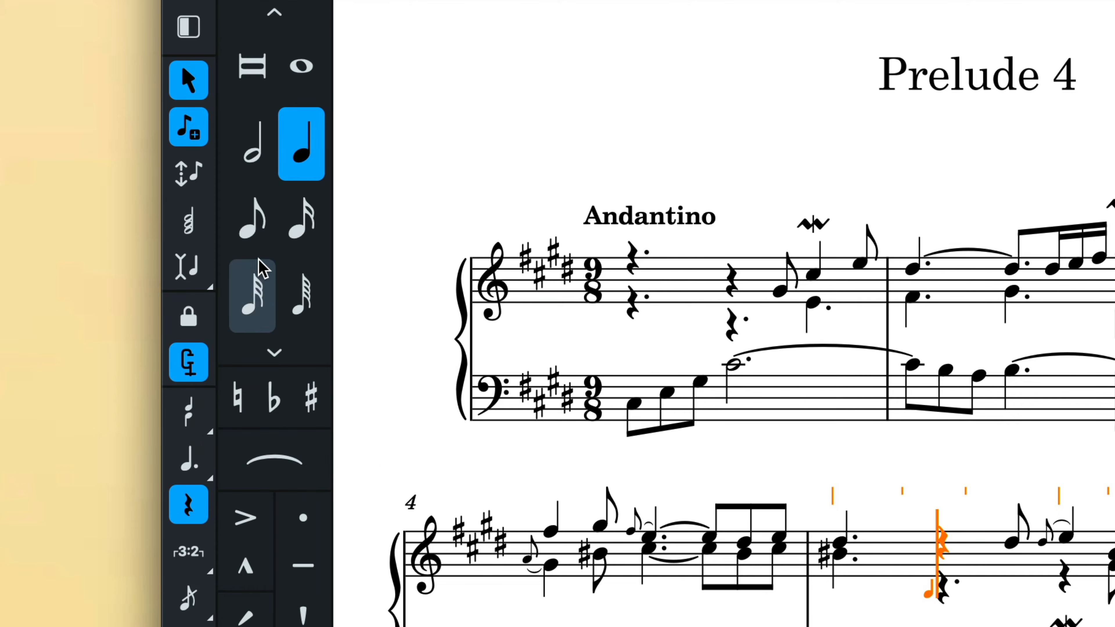
click(259, 239)
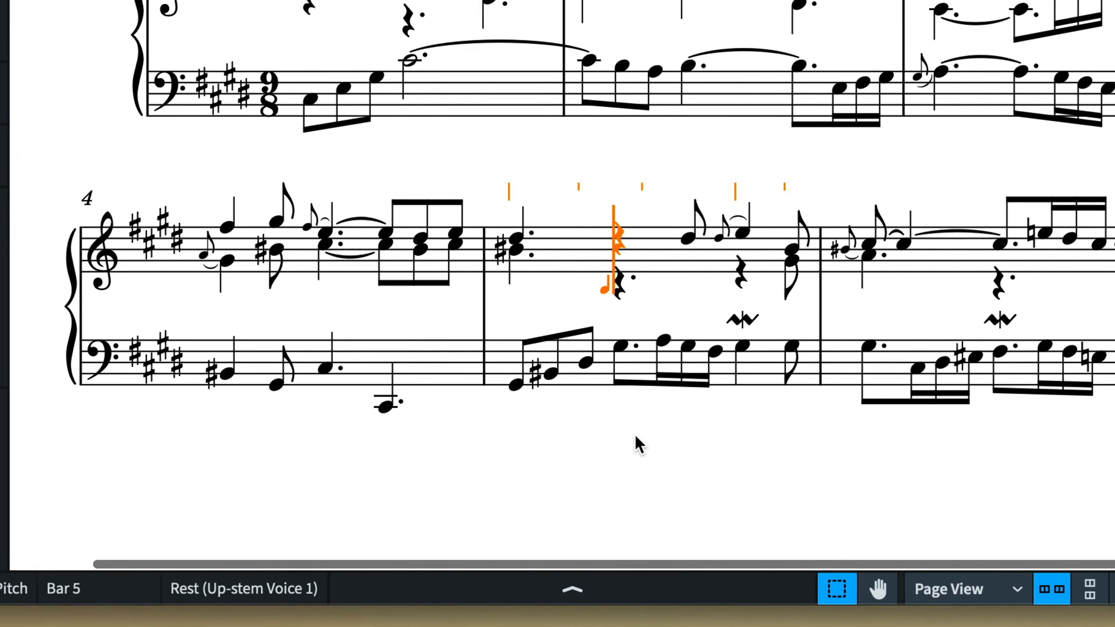
key(y)
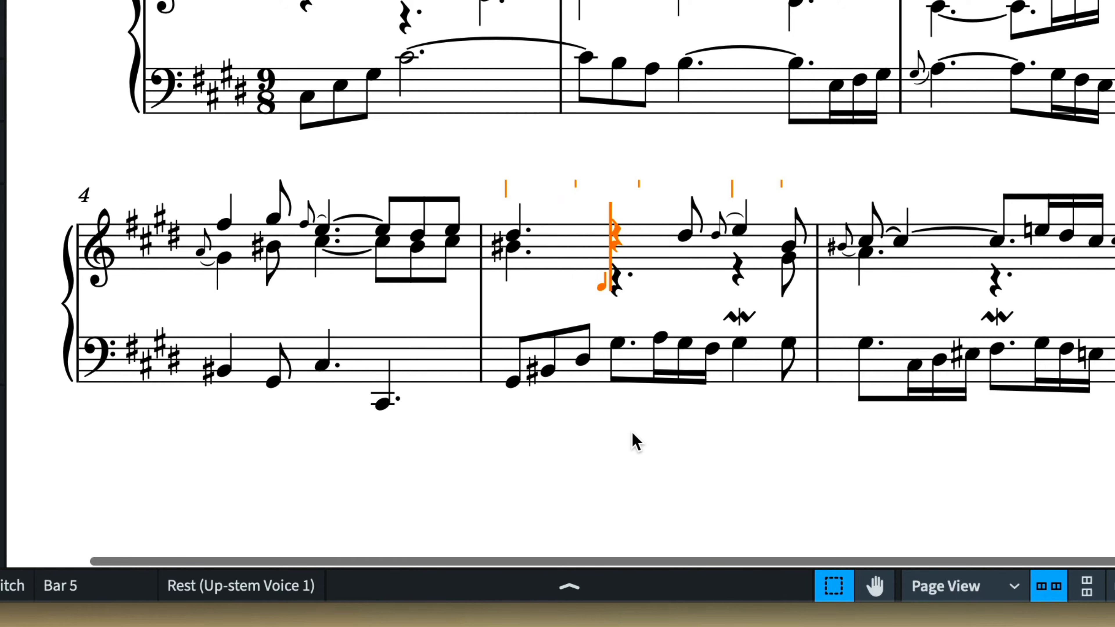
key(y)
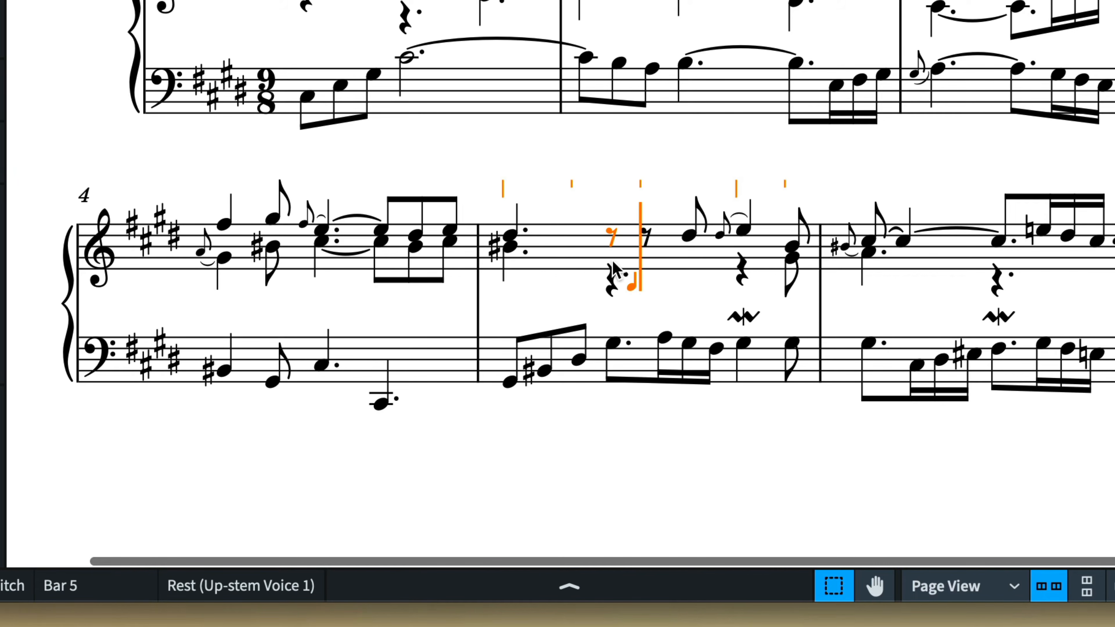
key(Escape)
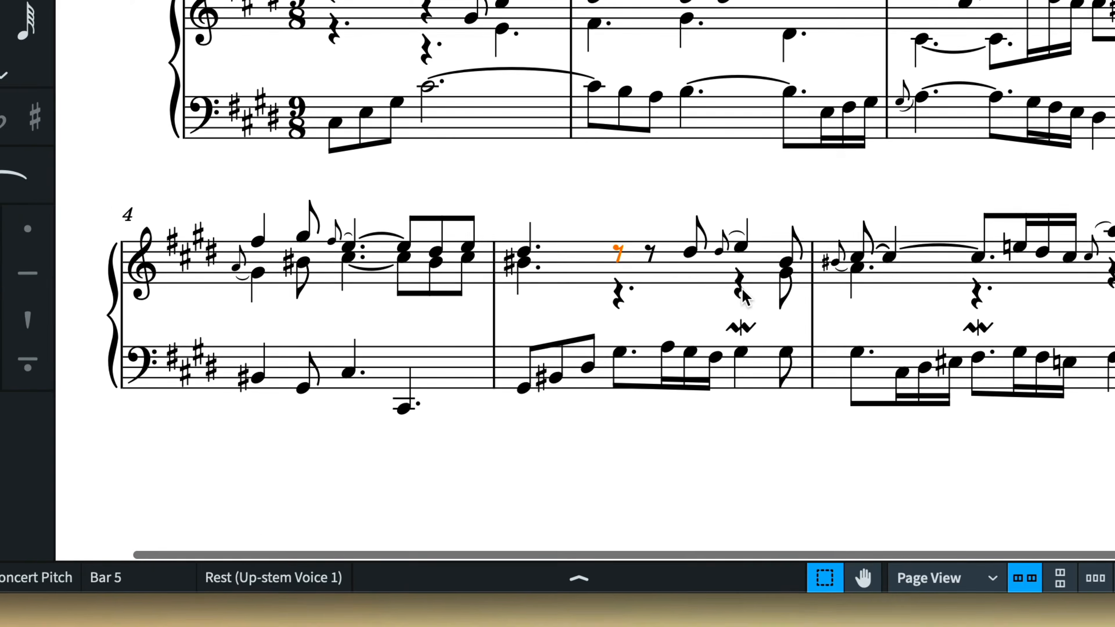
- Replace the lower-voice quarter rest later in bar 5 with eighth rests using rest input
click(741, 270)
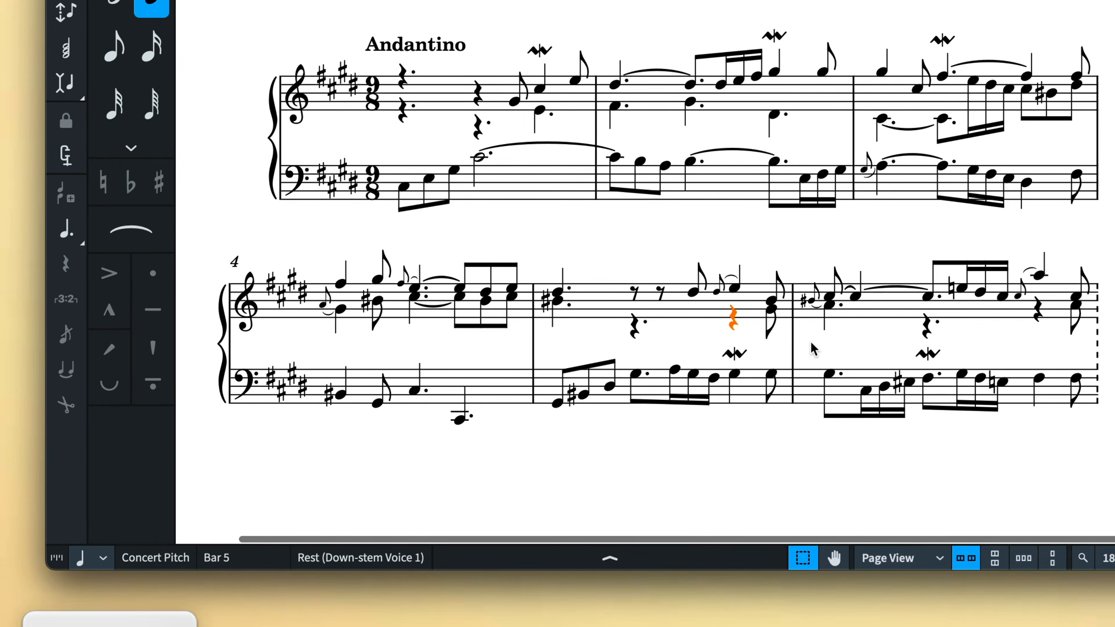
key(comma)
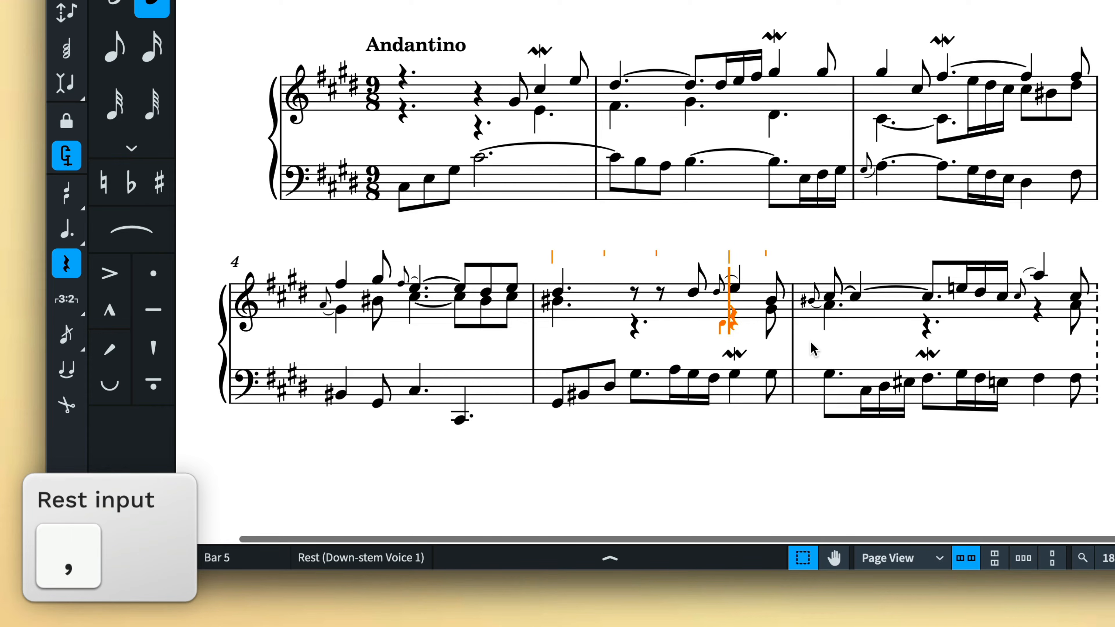
key(5)
key(a)
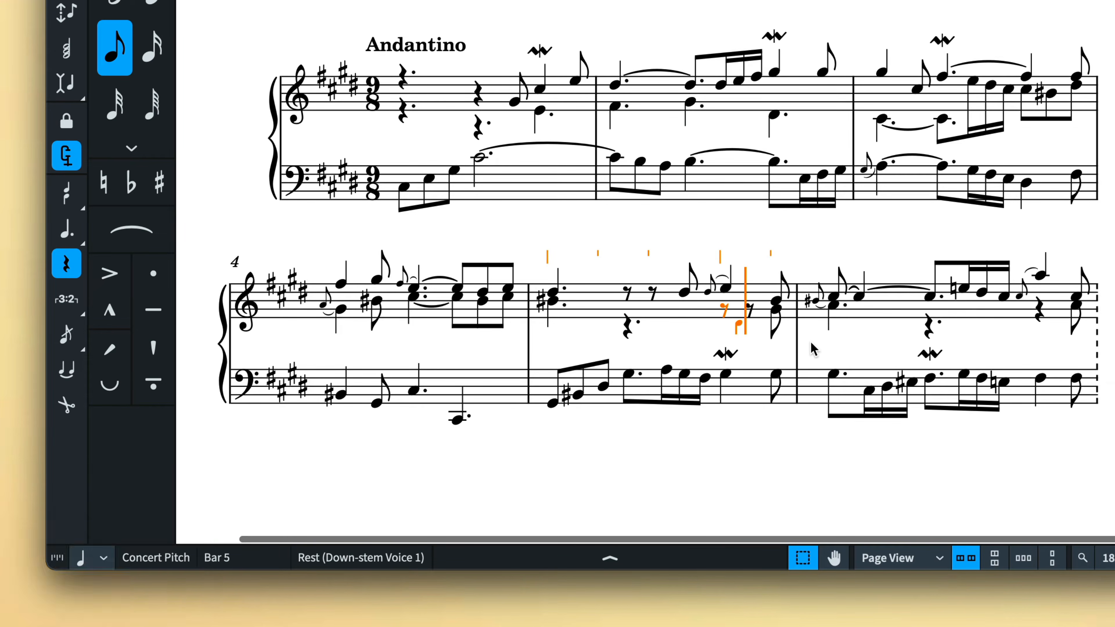
key(Escape)
key(Escape)
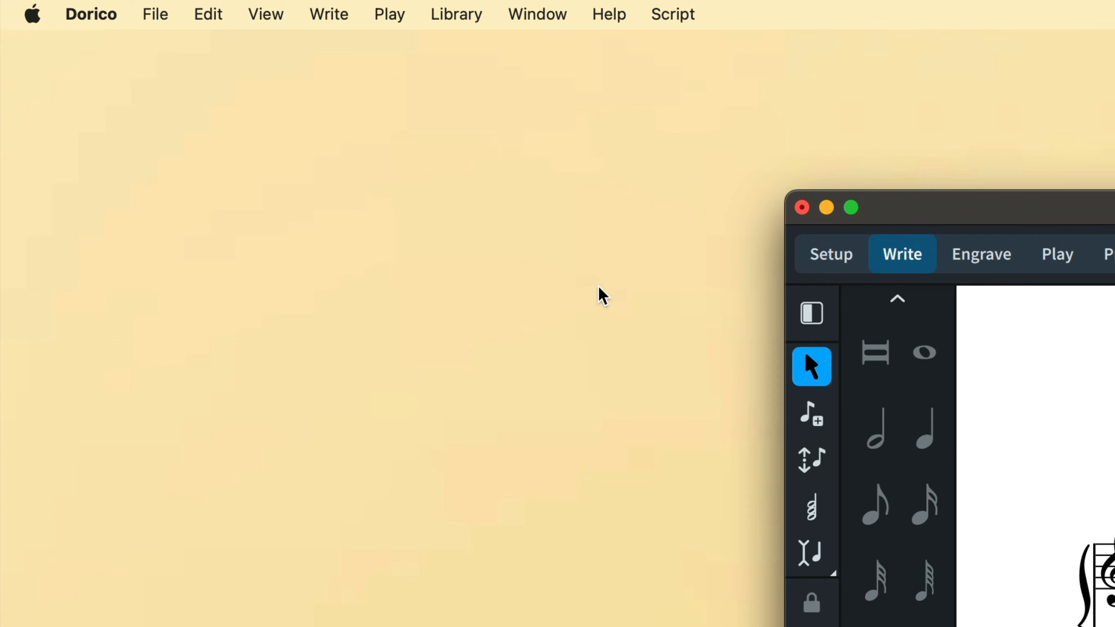
- Turn on Implicit Rests coloring for notes and rests
click(282, 19)
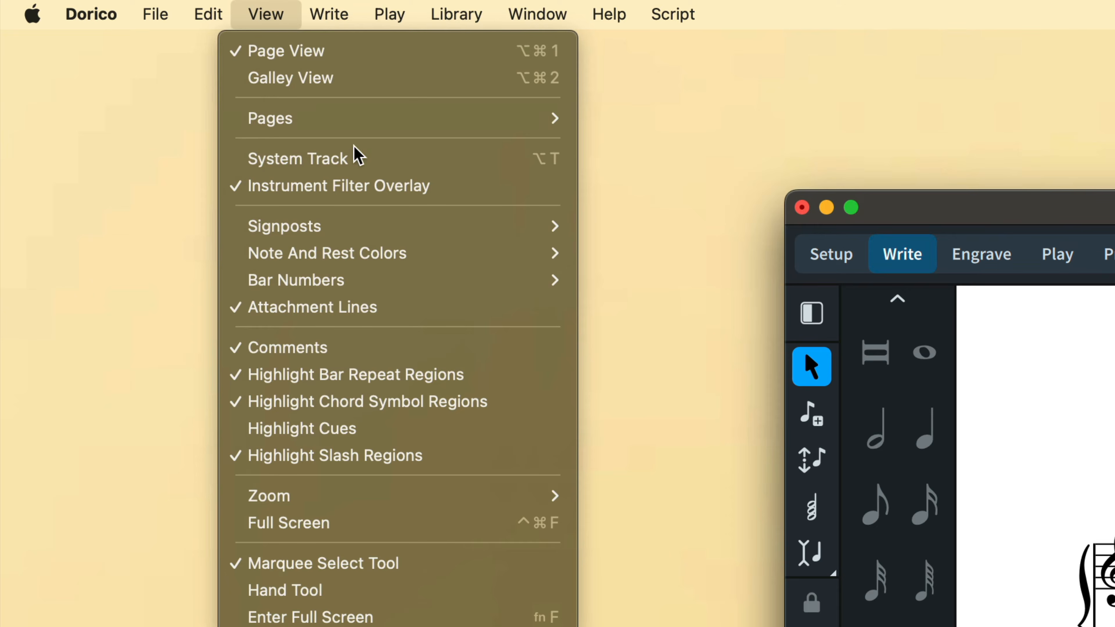
mouse_move(437, 251)
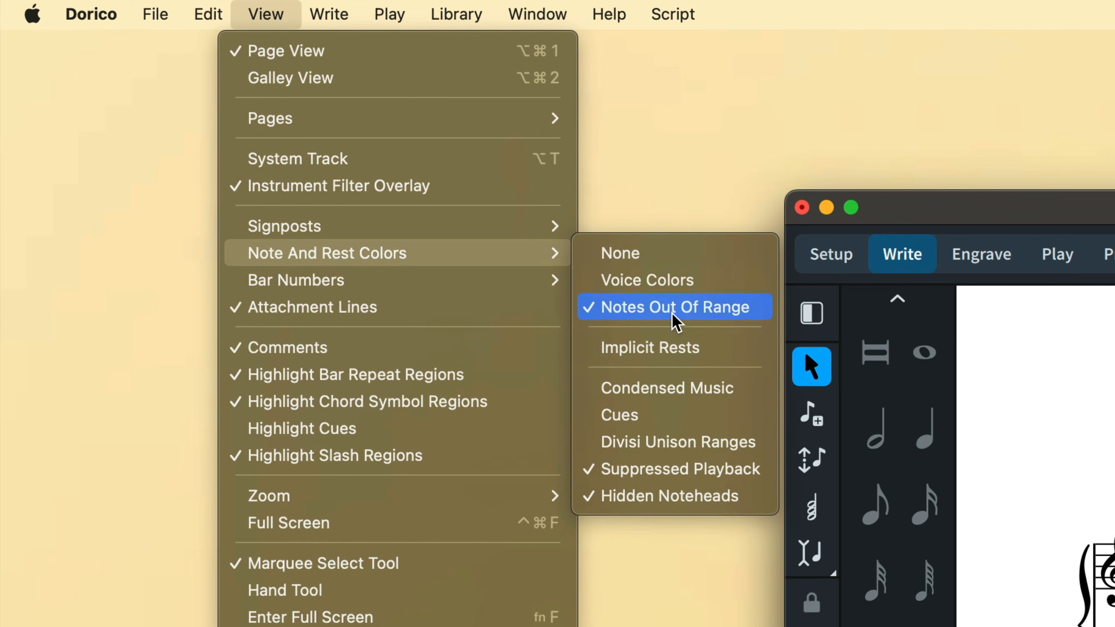
click(712, 357)
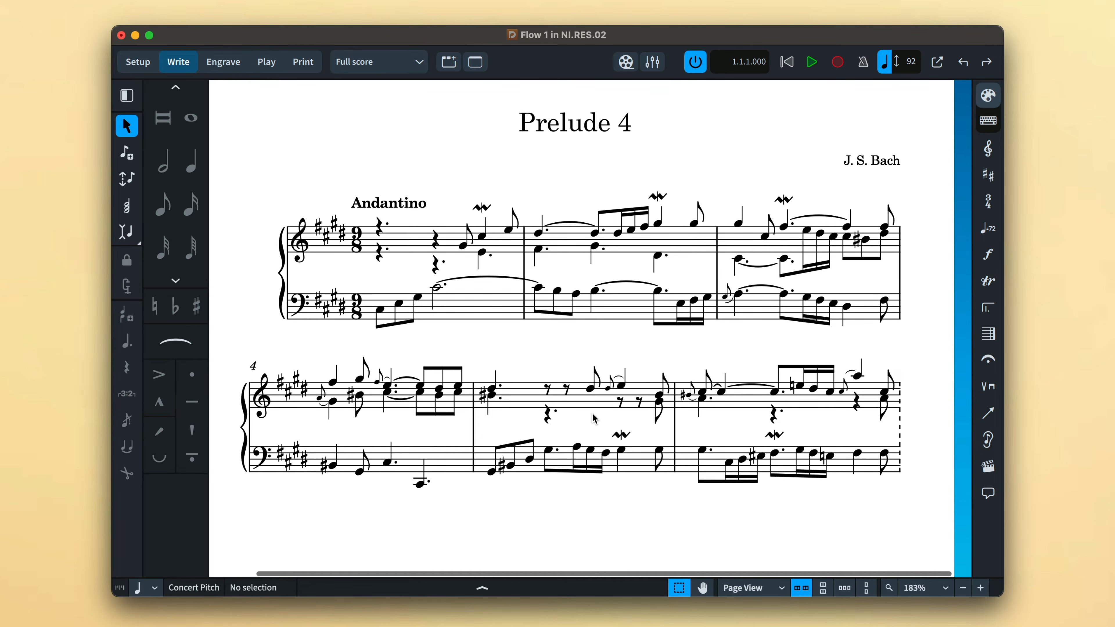
- Select the upper stave of bar 5 and remove forced duration from its notes and rests
drag(522, 350, 667, 434)
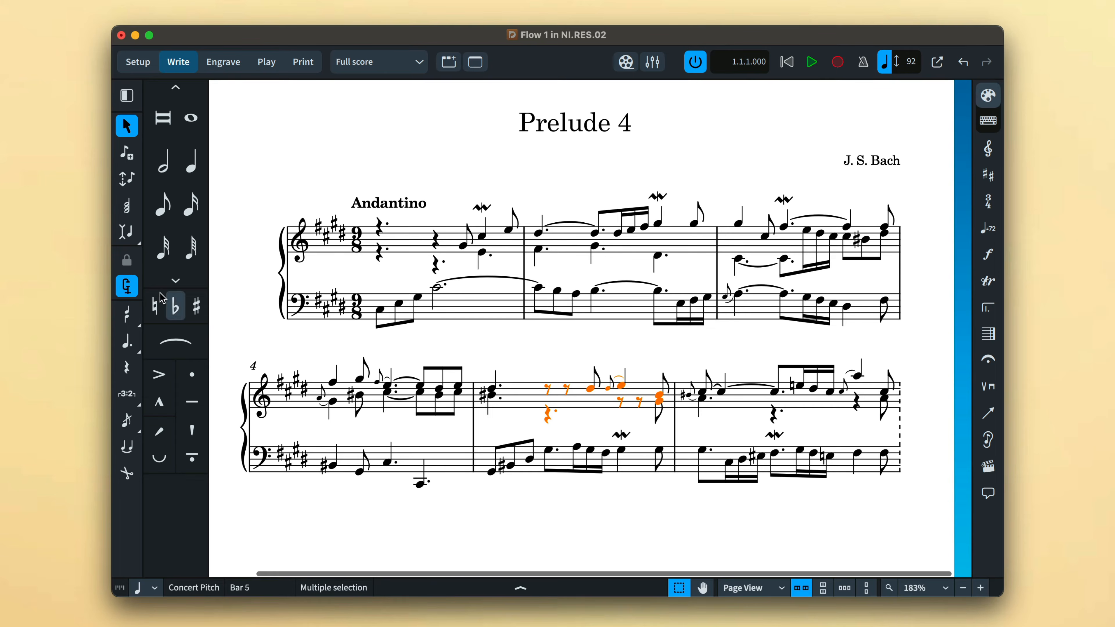
click(128, 286)
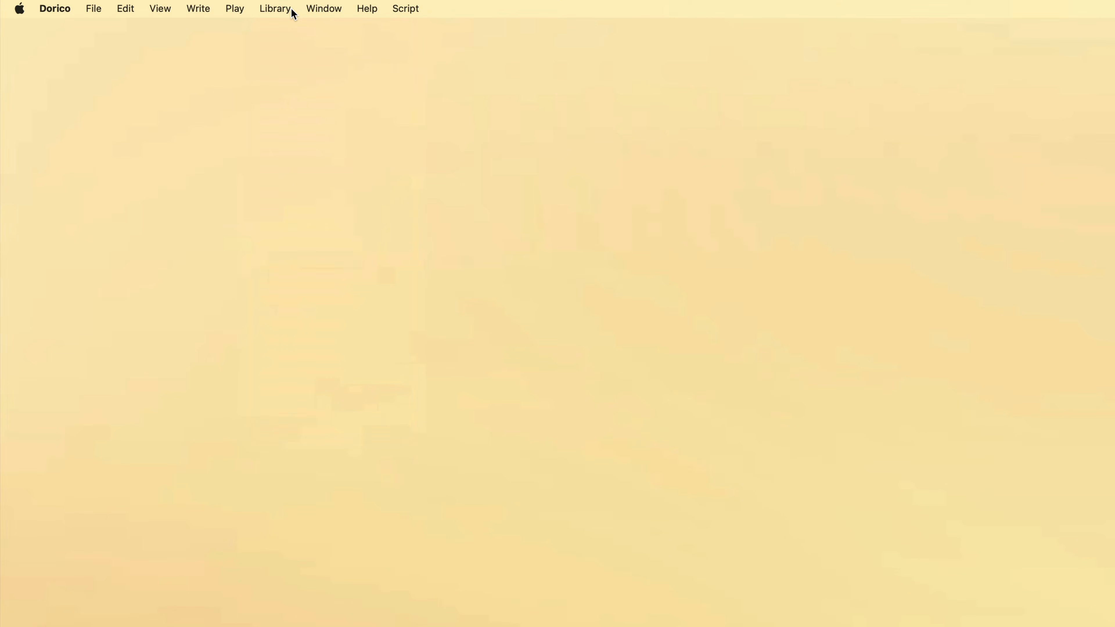
- Open Notation Options and examine the Rests settings for compound time signatures
click(291, 10)
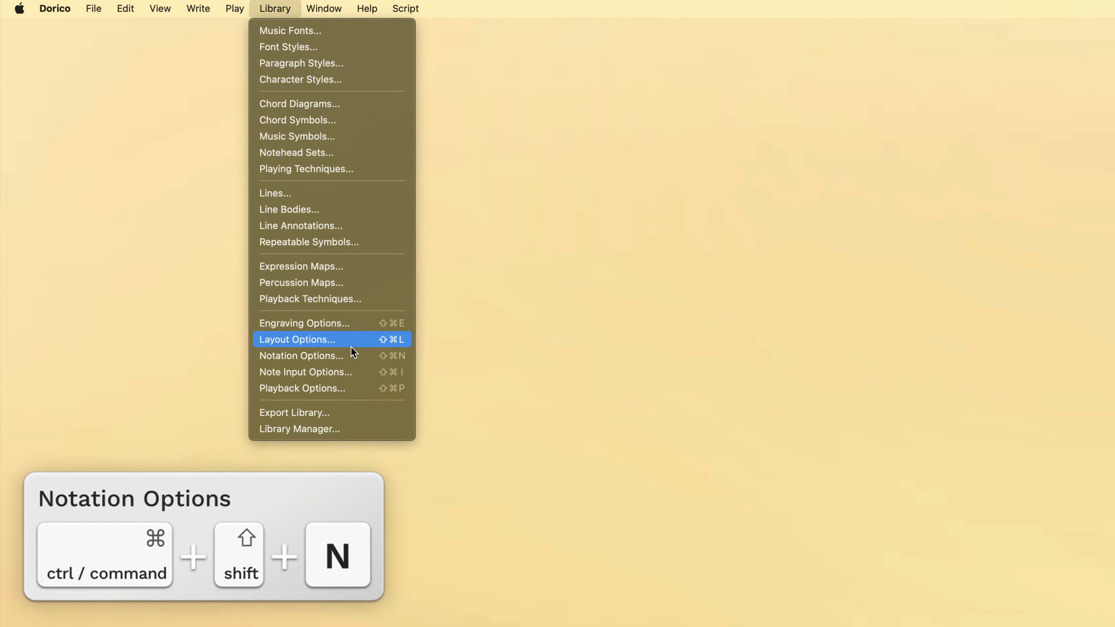
click(352, 357)
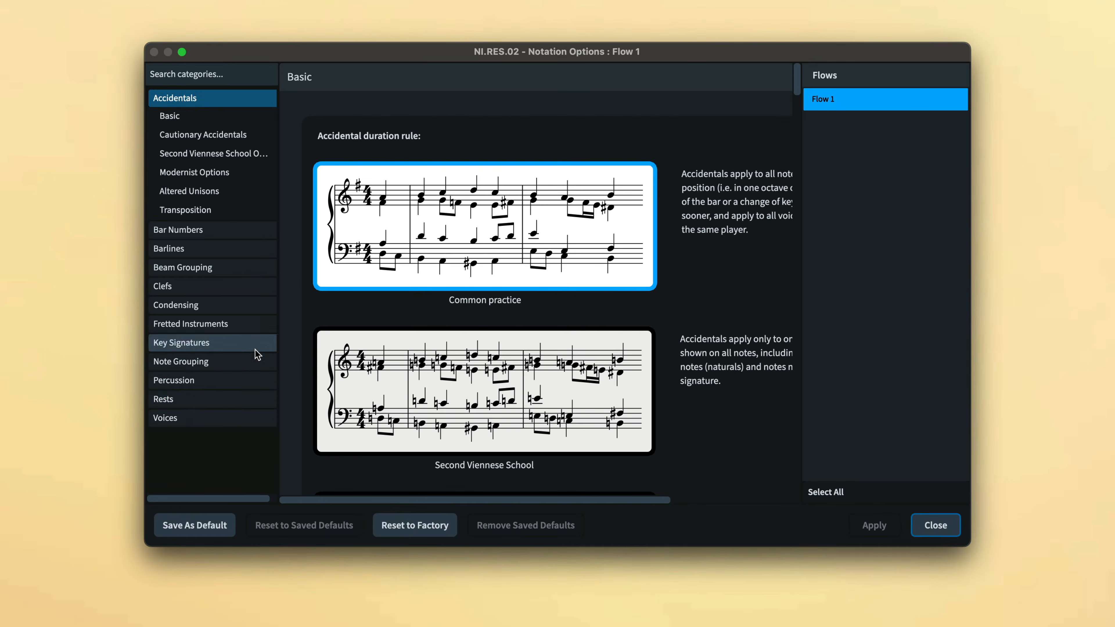
click(241, 399)
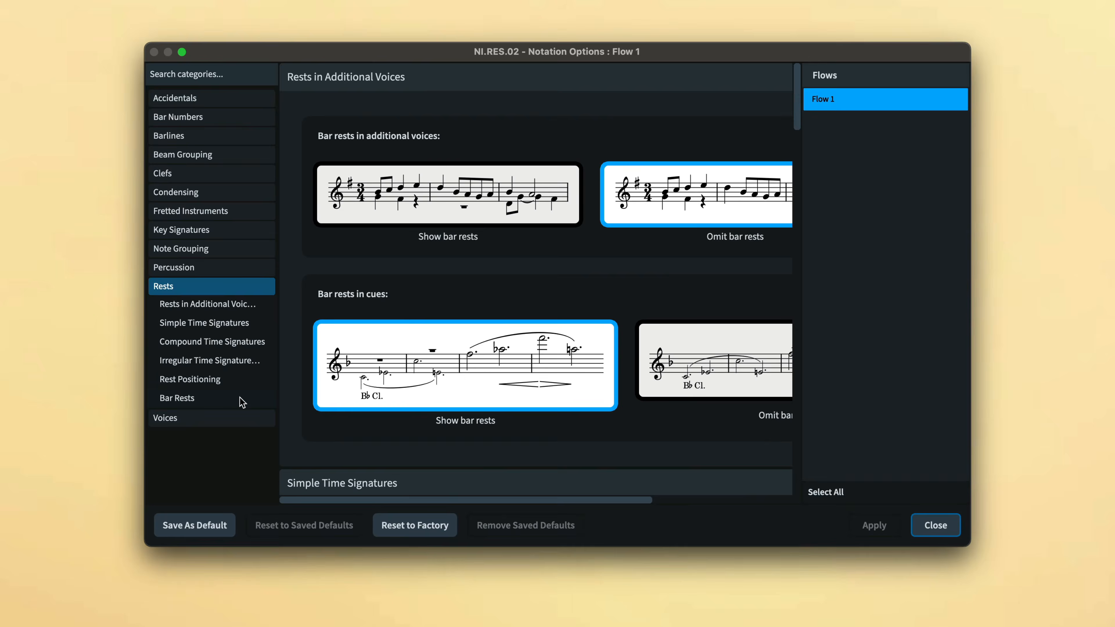
click(228, 347)
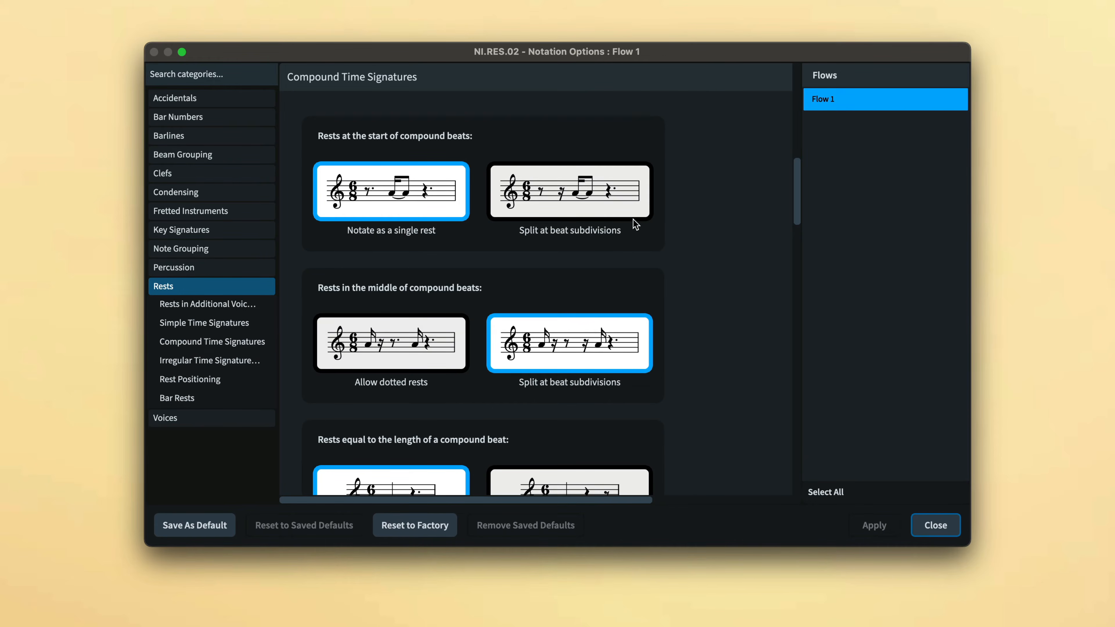
- Set rests at the start of compound beats to split at beat subdivisions, apply, and close Notation Options
click(640, 214)
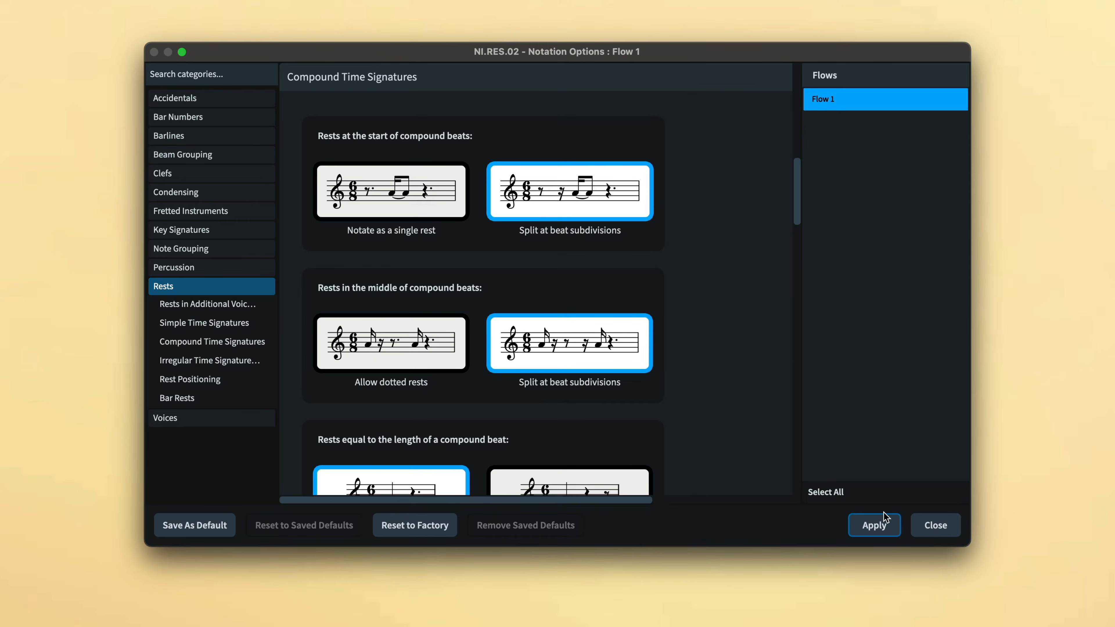
click(885, 518)
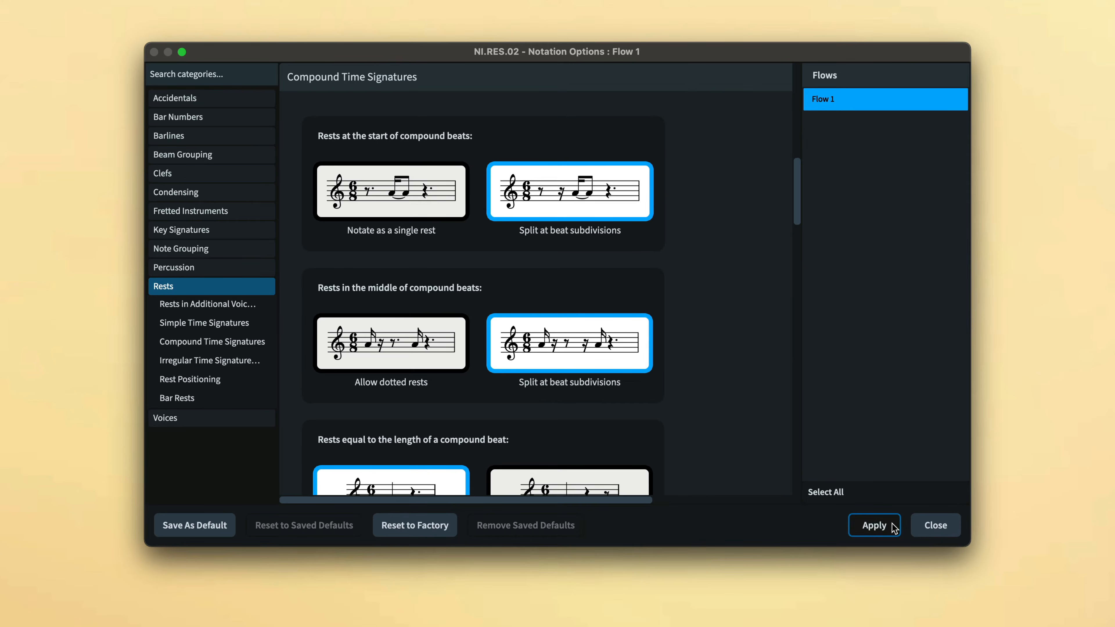
click(935, 525)
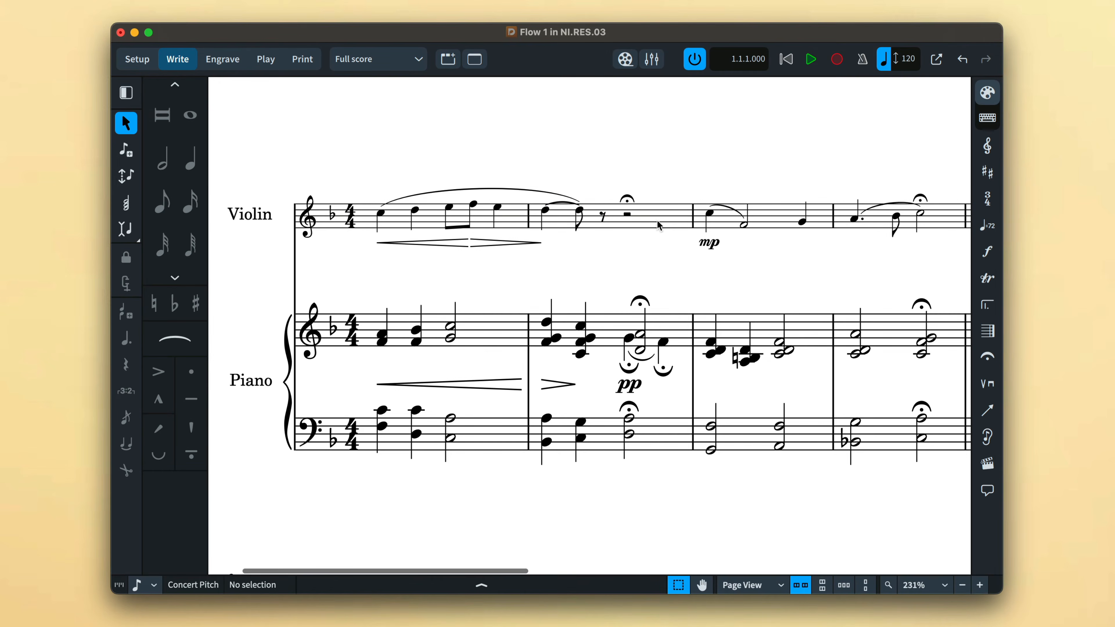
- Enter a quarter rest on beat 4 of the violin's bar 2 using rest input, then leave note input
double_click(658, 225)
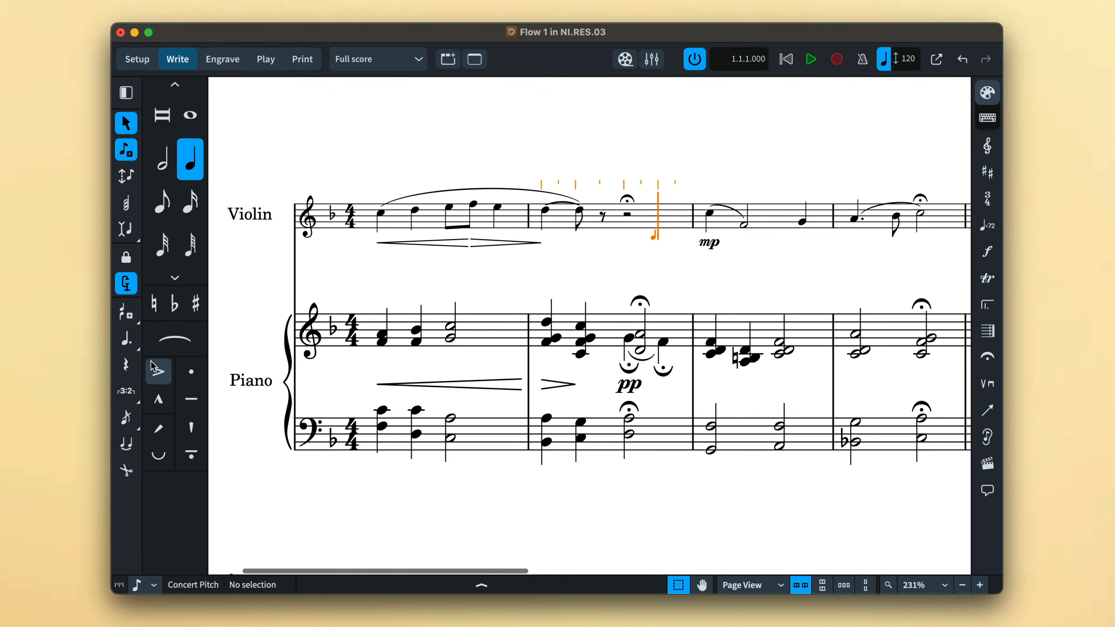
click(126, 365)
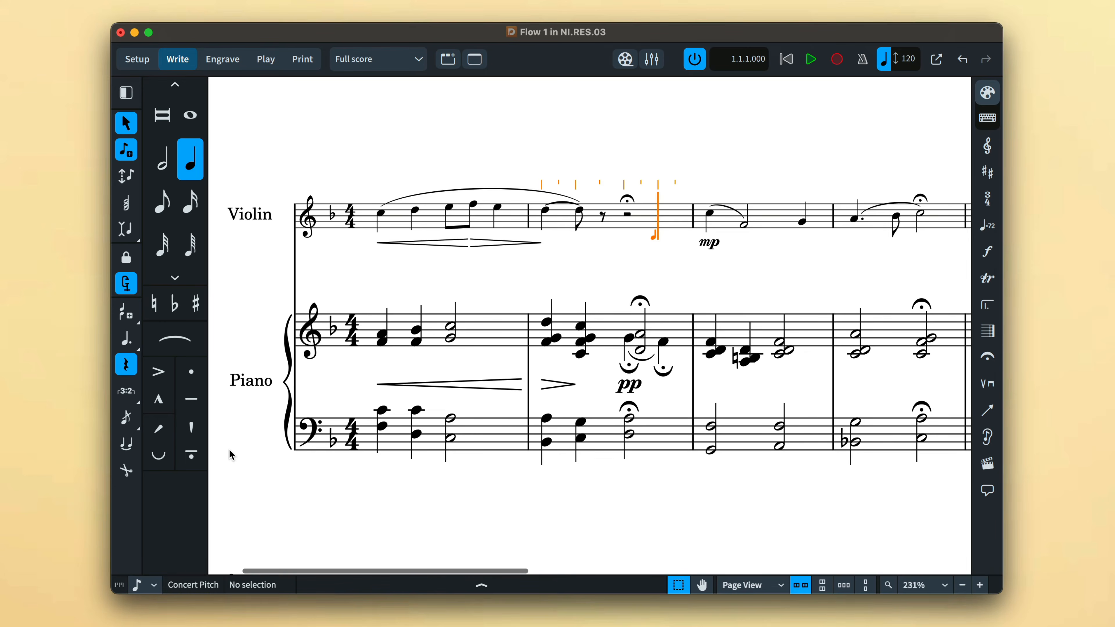
key(y)
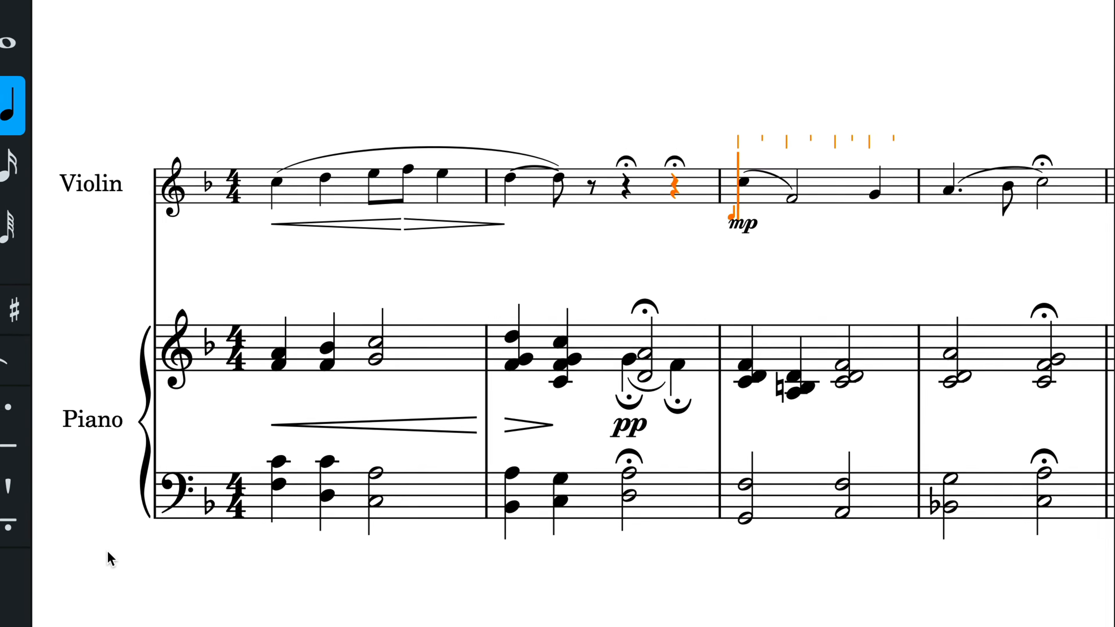
key(Escape)
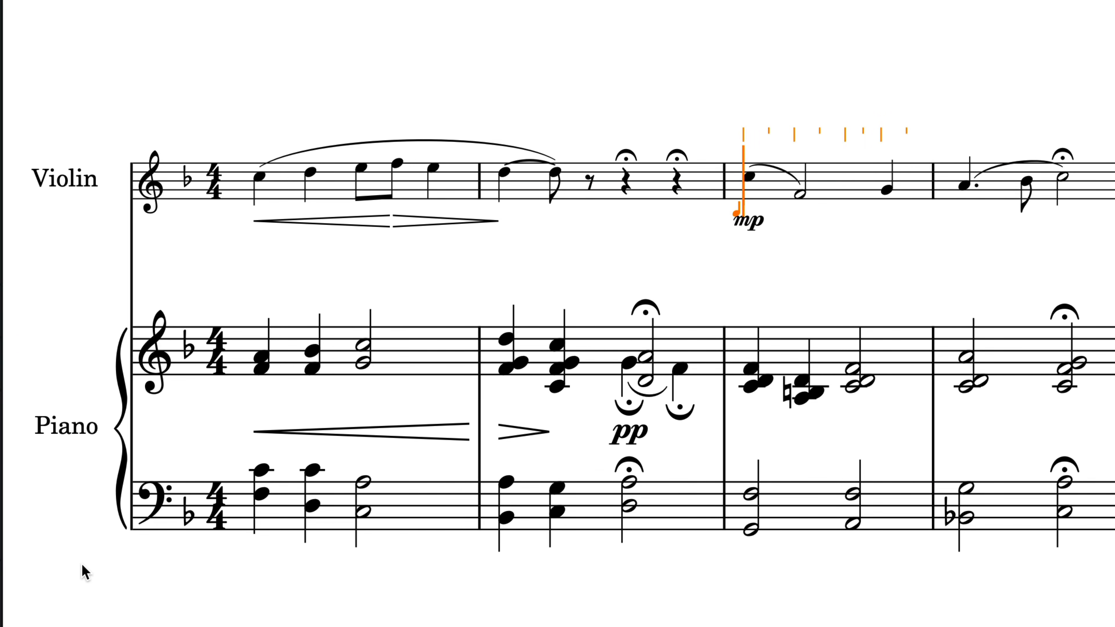
key(Escape)
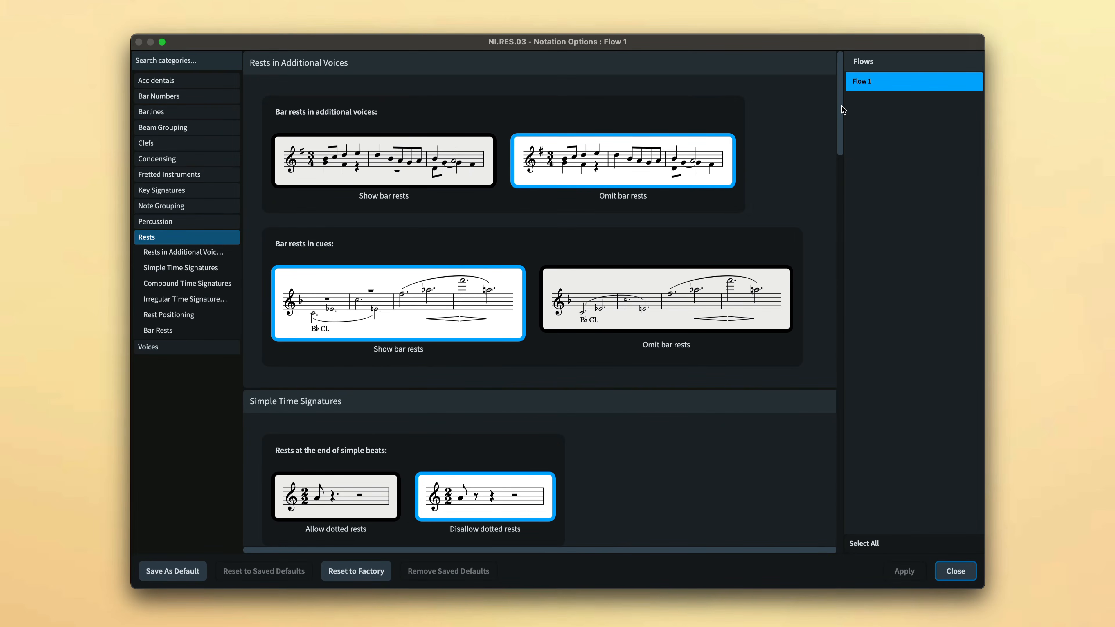
- Scroll through the Rests pages of Notation Options to review additional-voice and simple-time settings
drag(841, 106, 840, 445)
drag(841, 454, 834, 511)
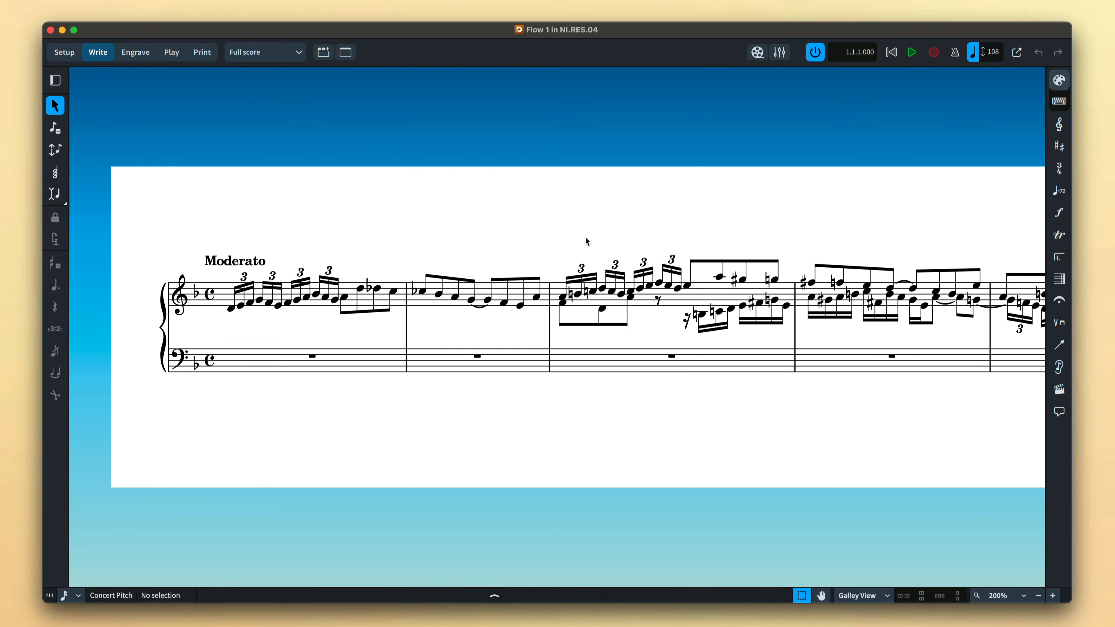
click(563, 298)
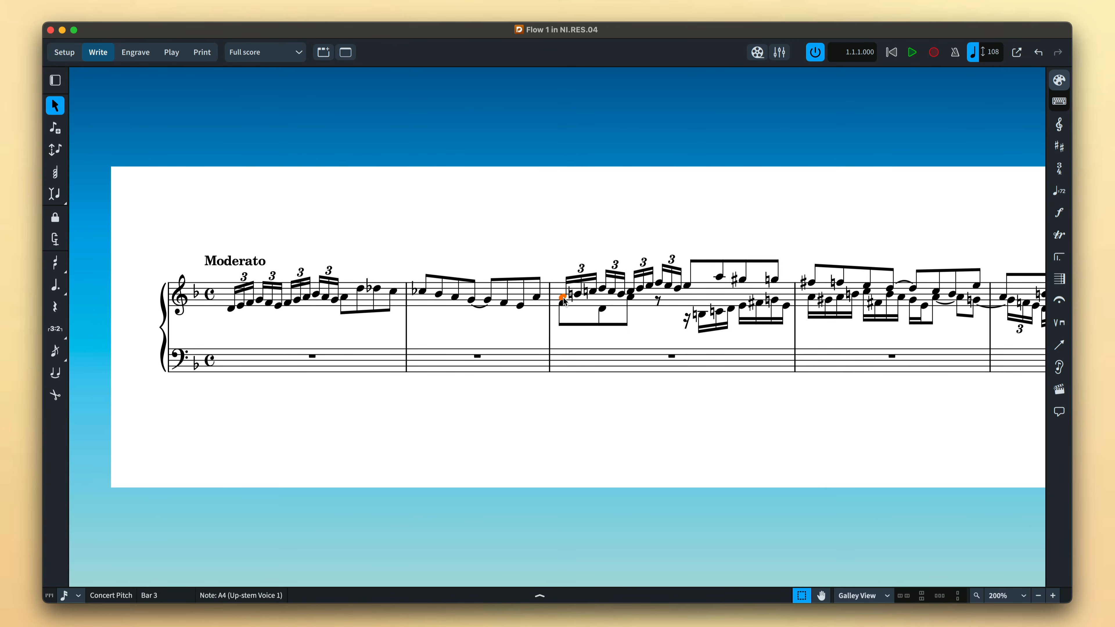
click(631, 241)
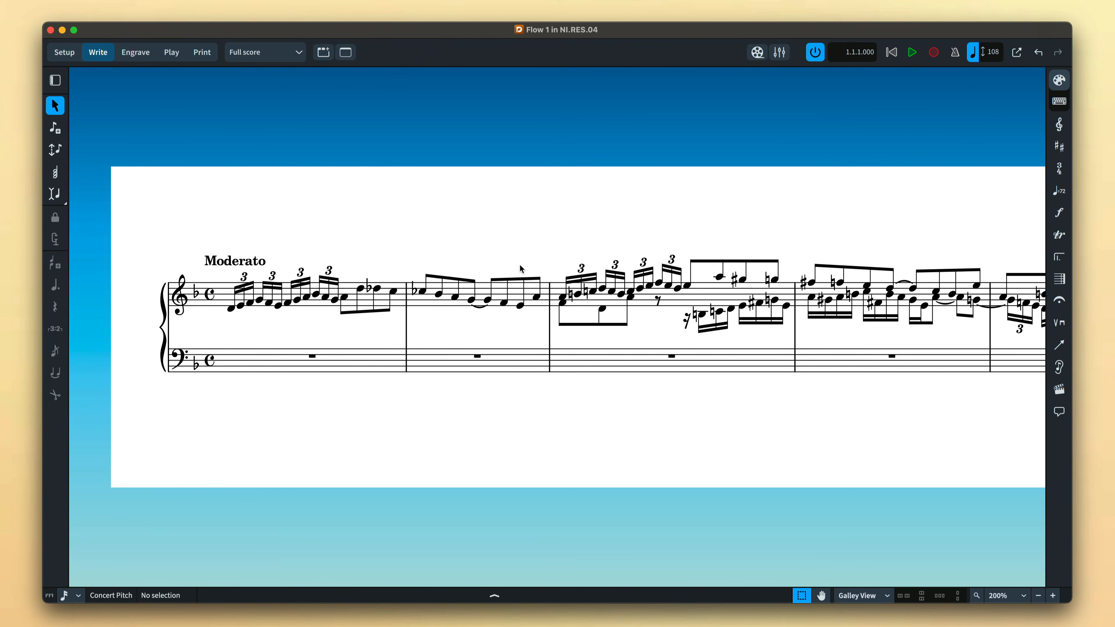
- Try inserting a bar rest over the selected notes of bar 1 in the upper stave, and undo it
double_click(228, 291)
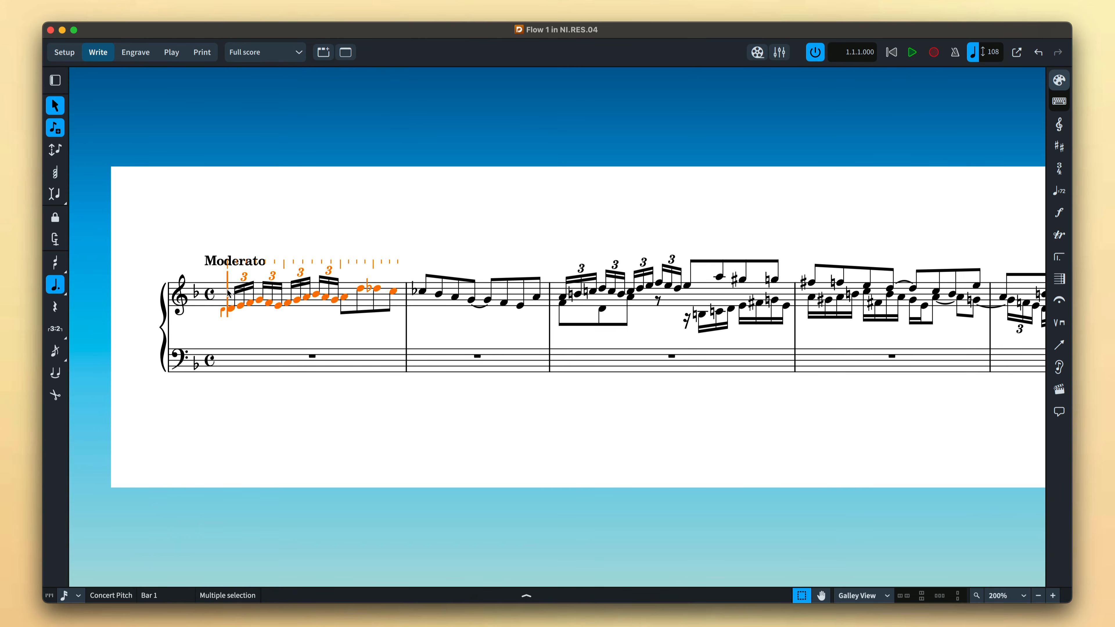
click(60, 264)
click(1065, 281)
click(1026, 198)
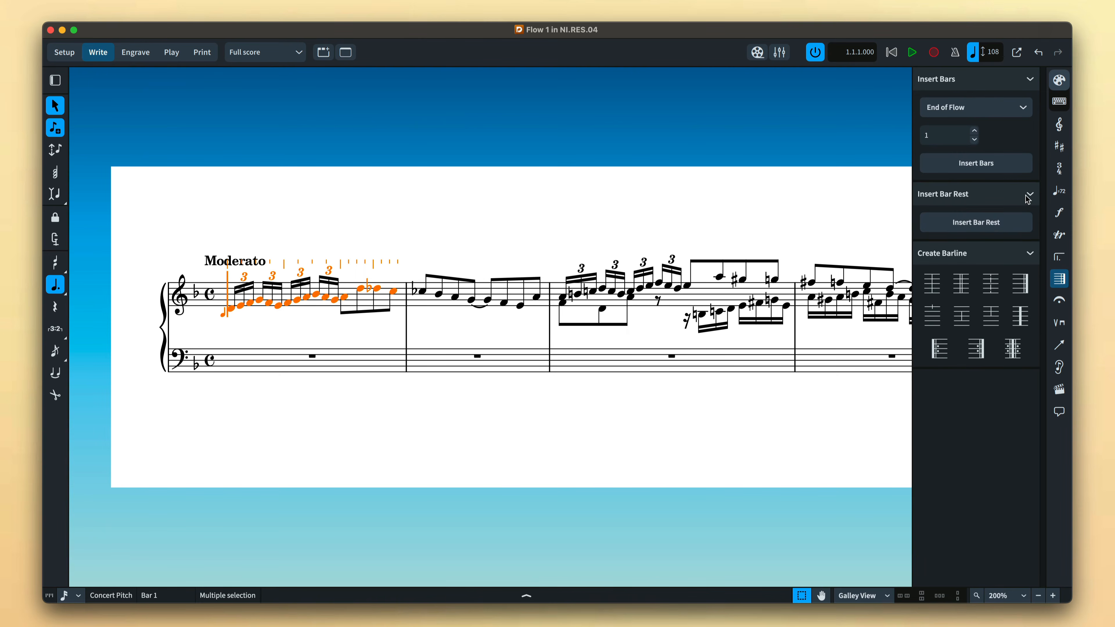
click(1014, 229)
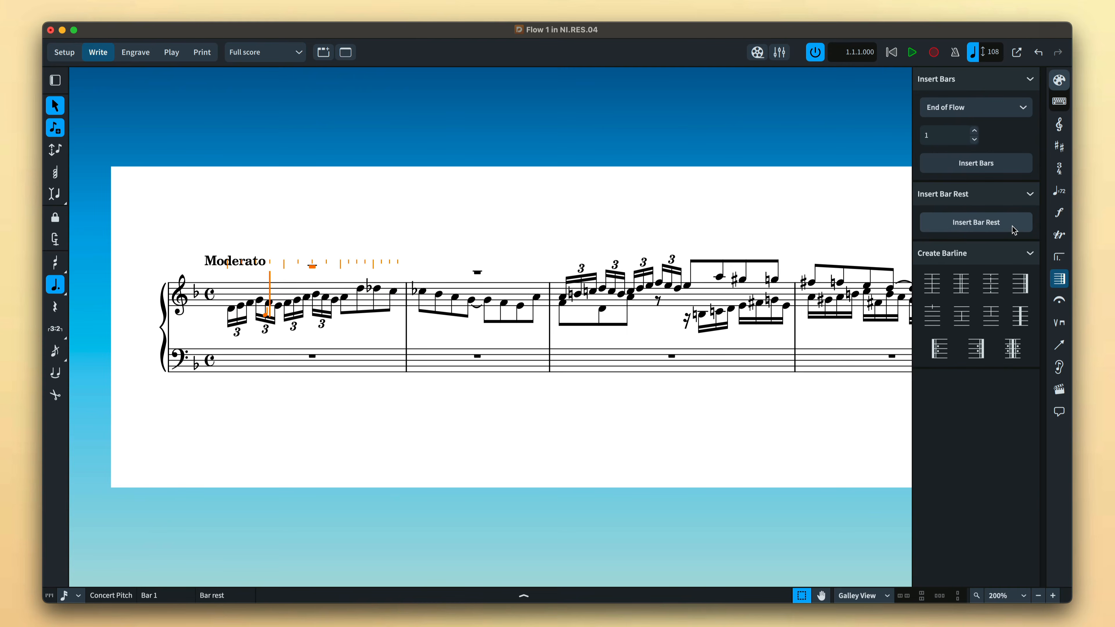
key(super+z)
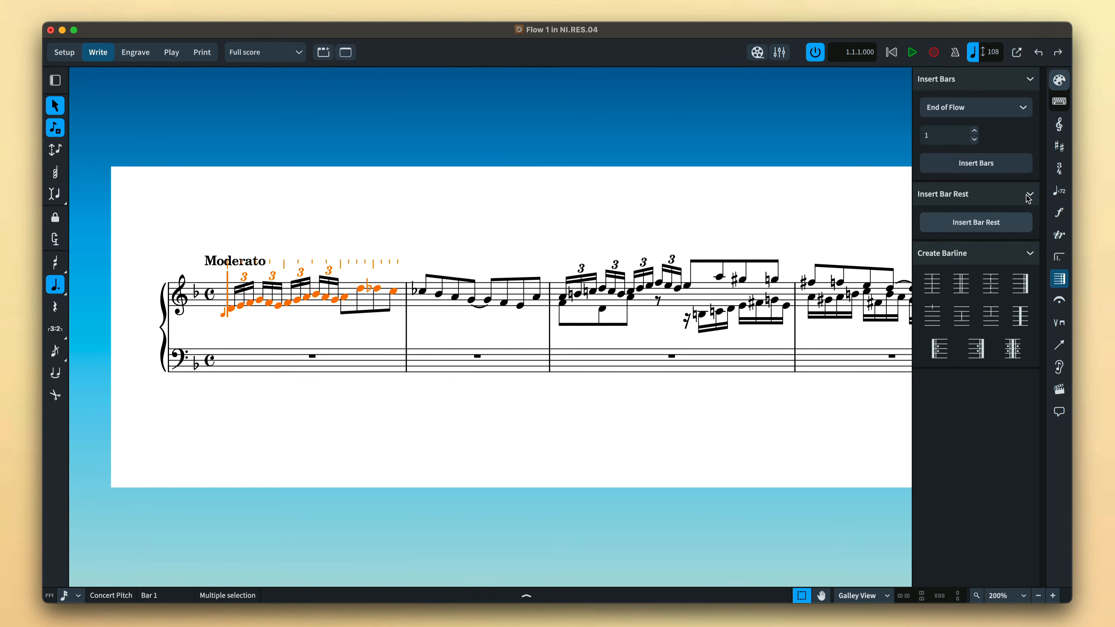
- Insert a bar rest at bar 1 through the bars and barlines popover by entering rest
click(1062, 101)
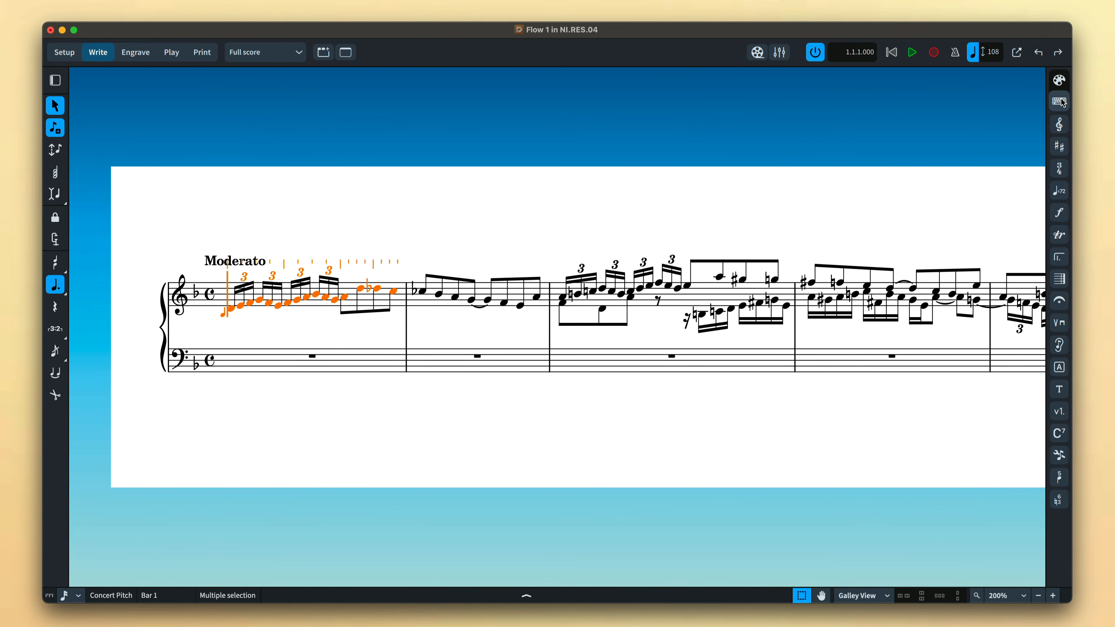
click(1066, 285)
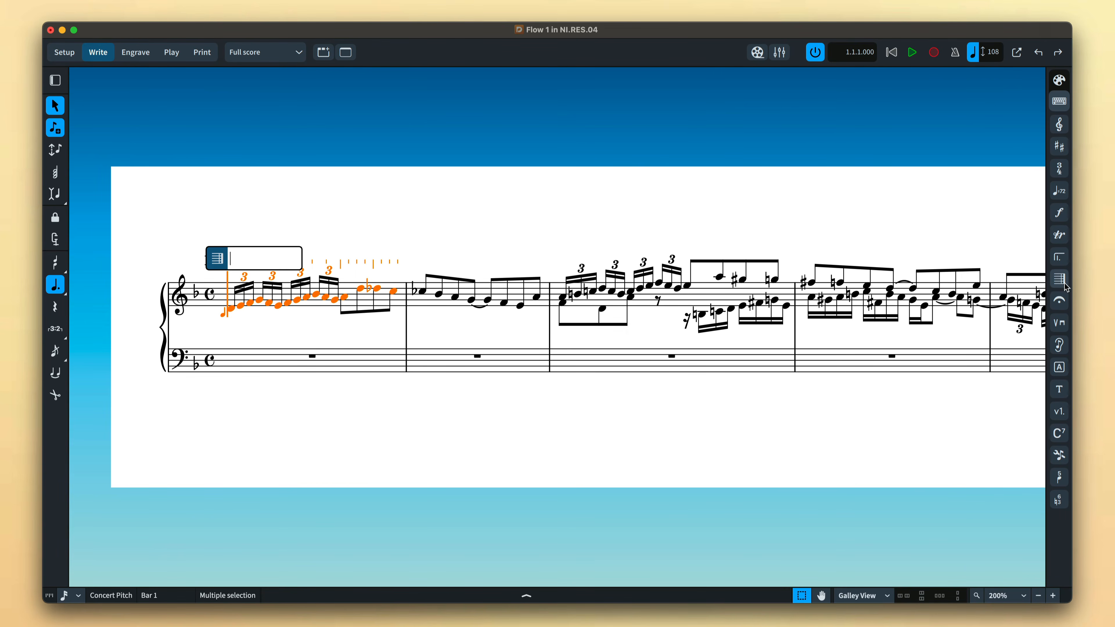
text(rest)
key(Return)
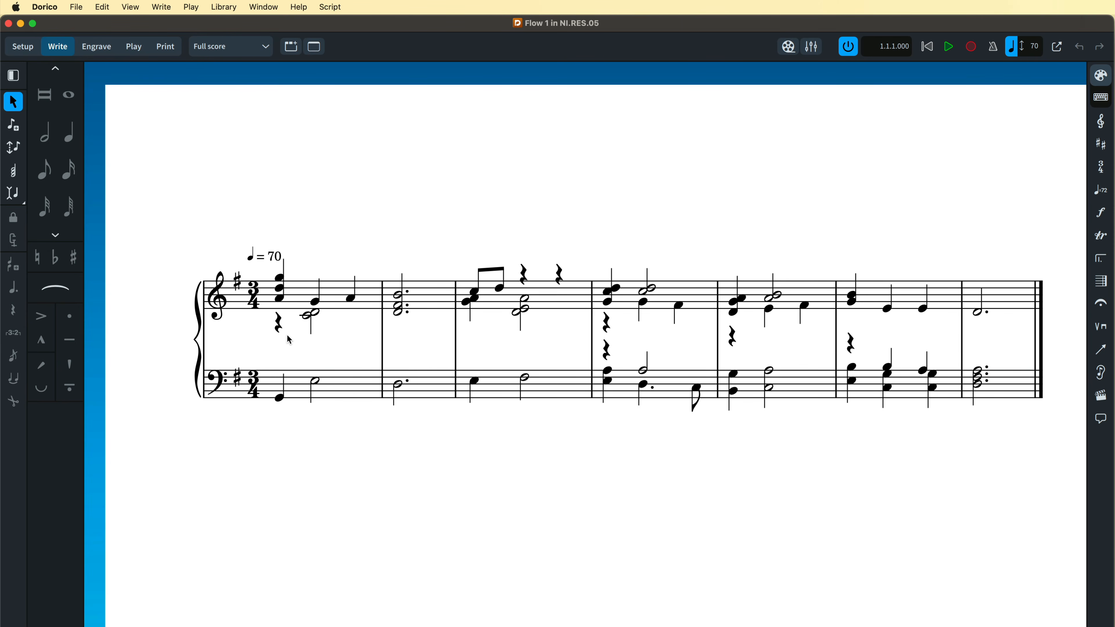
- Remove the lower-voice quarter rest in bar 1 of the piano's upper stave with Remove Rests
click(279, 323)
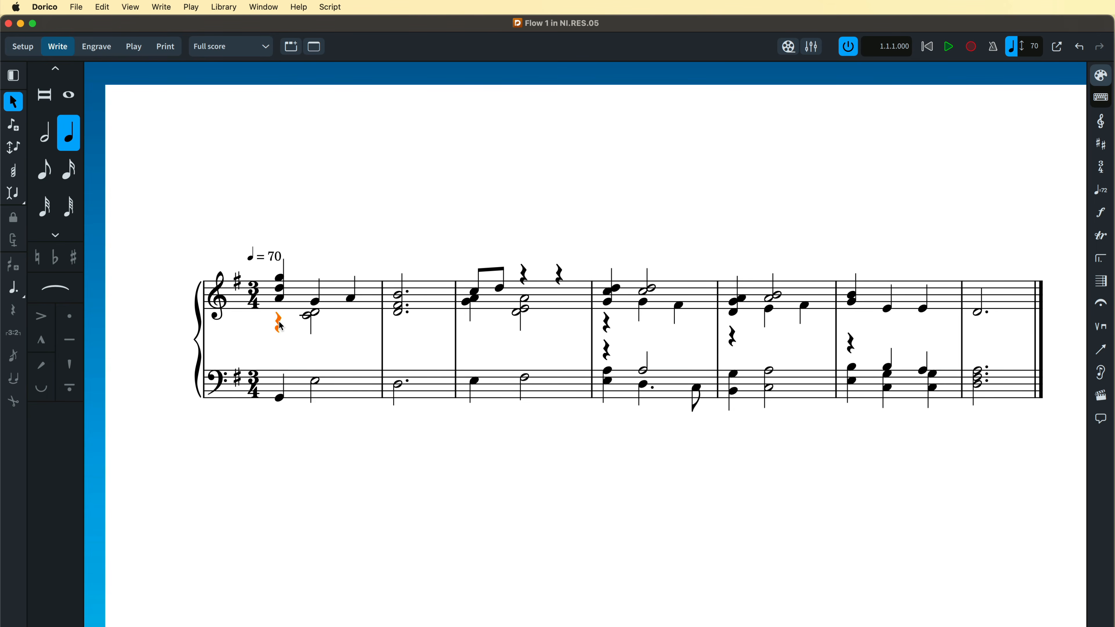
click(111, 12)
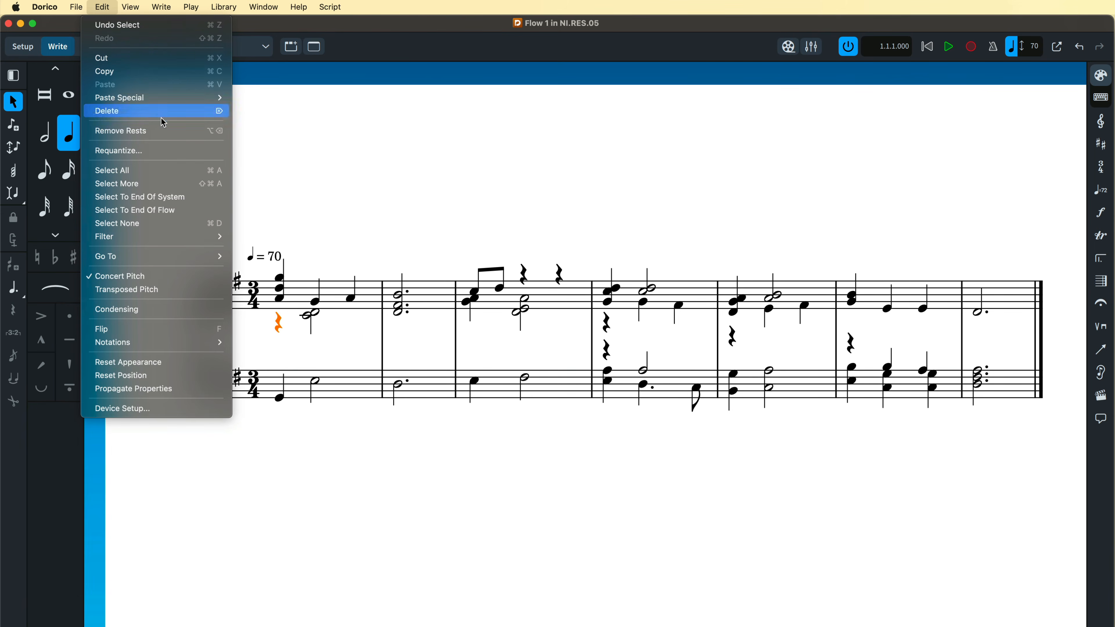
click(168, 137)
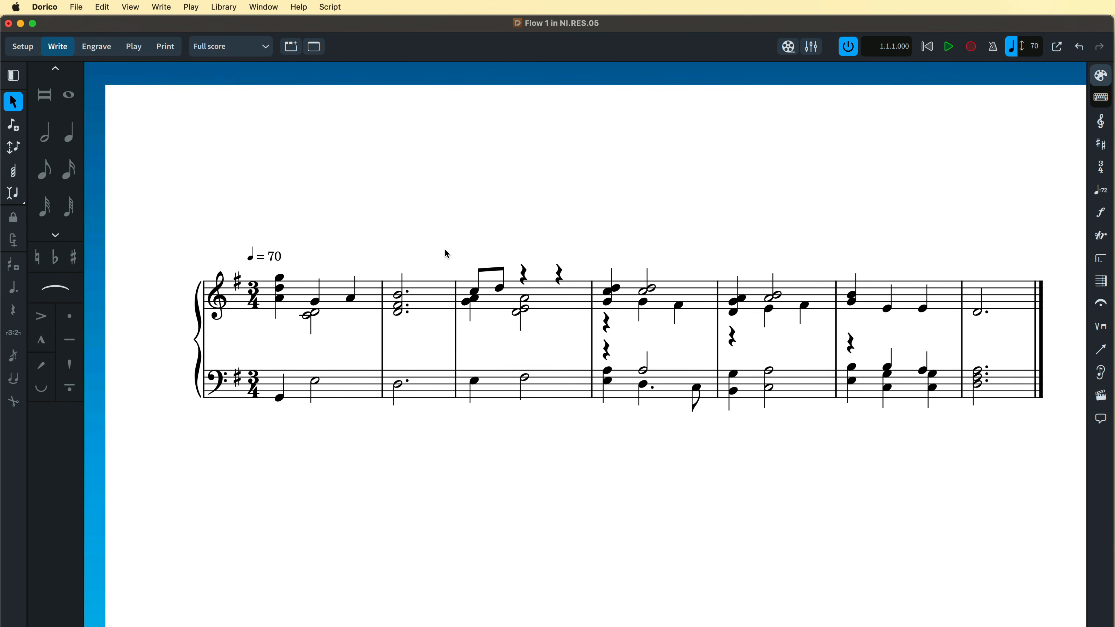
- Select bars 3 to 7 of both staves and remove all their rests with Remove Rests
drag(453, 229, 1006, 443)
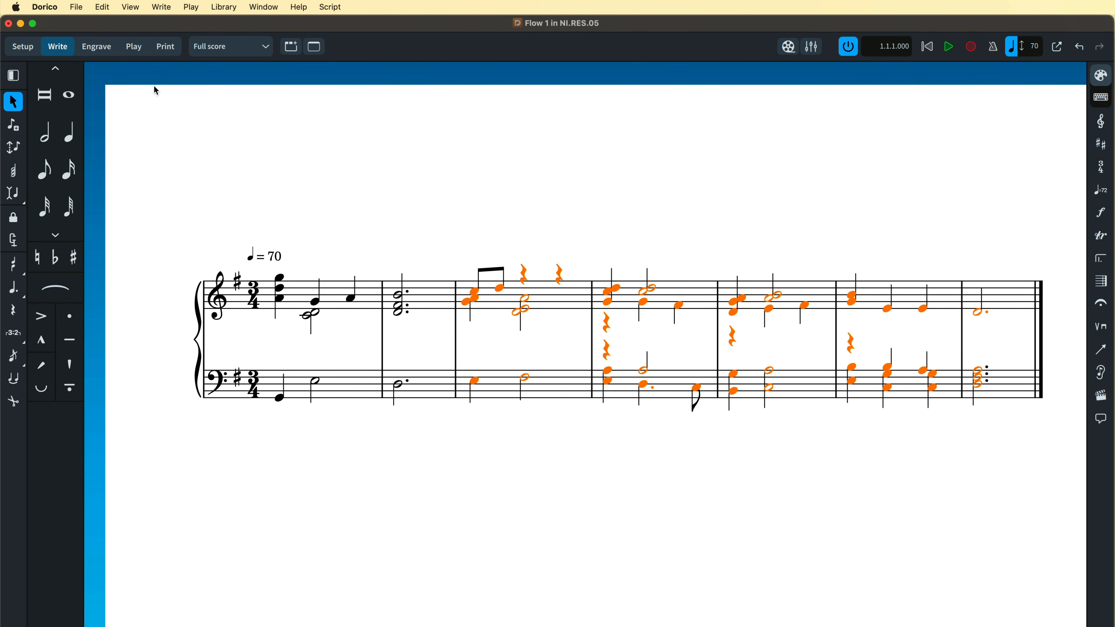
click(109, 9)
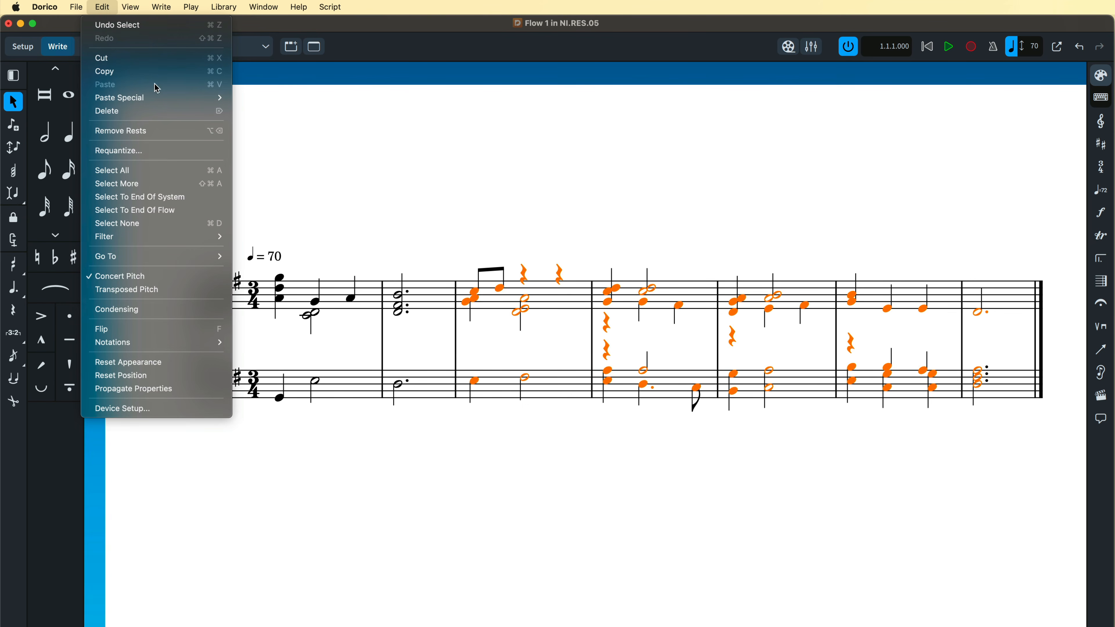
click(169, 132)
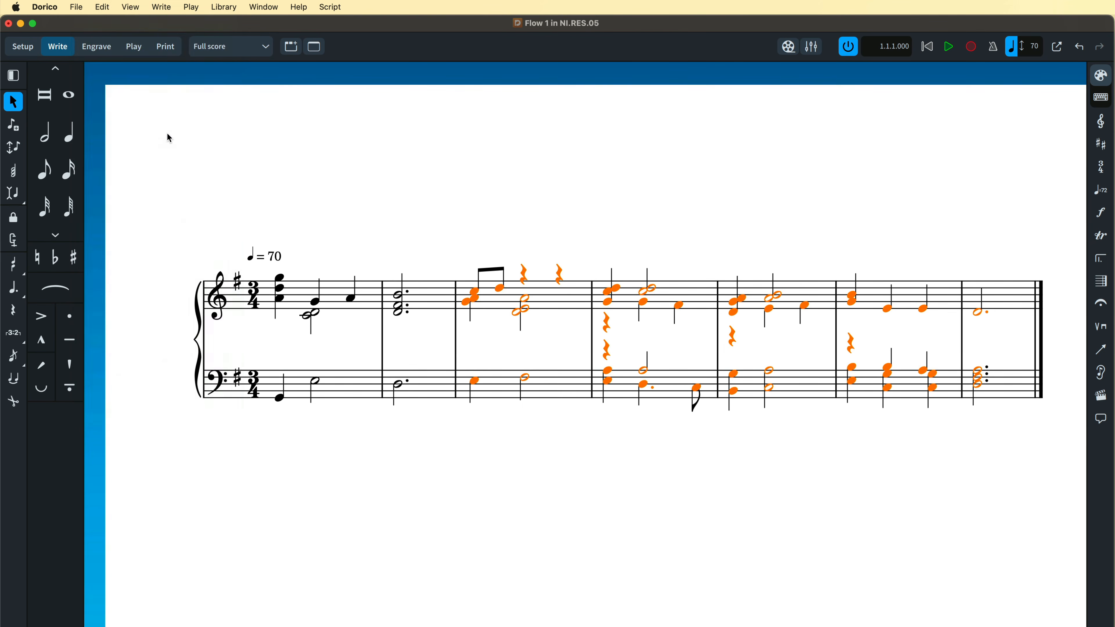
key(Escape)
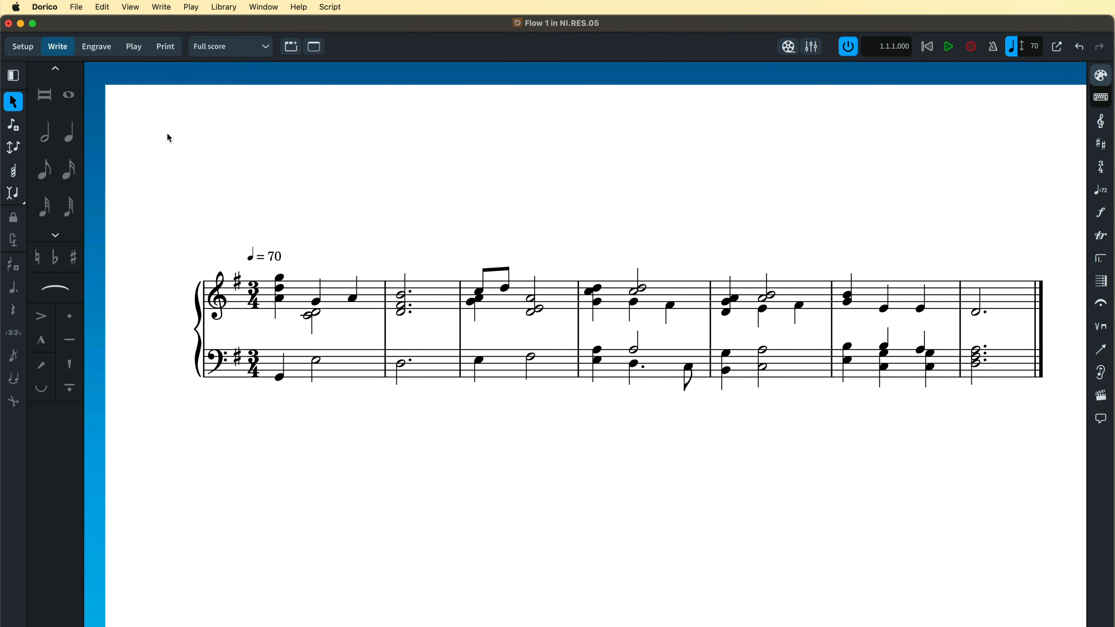